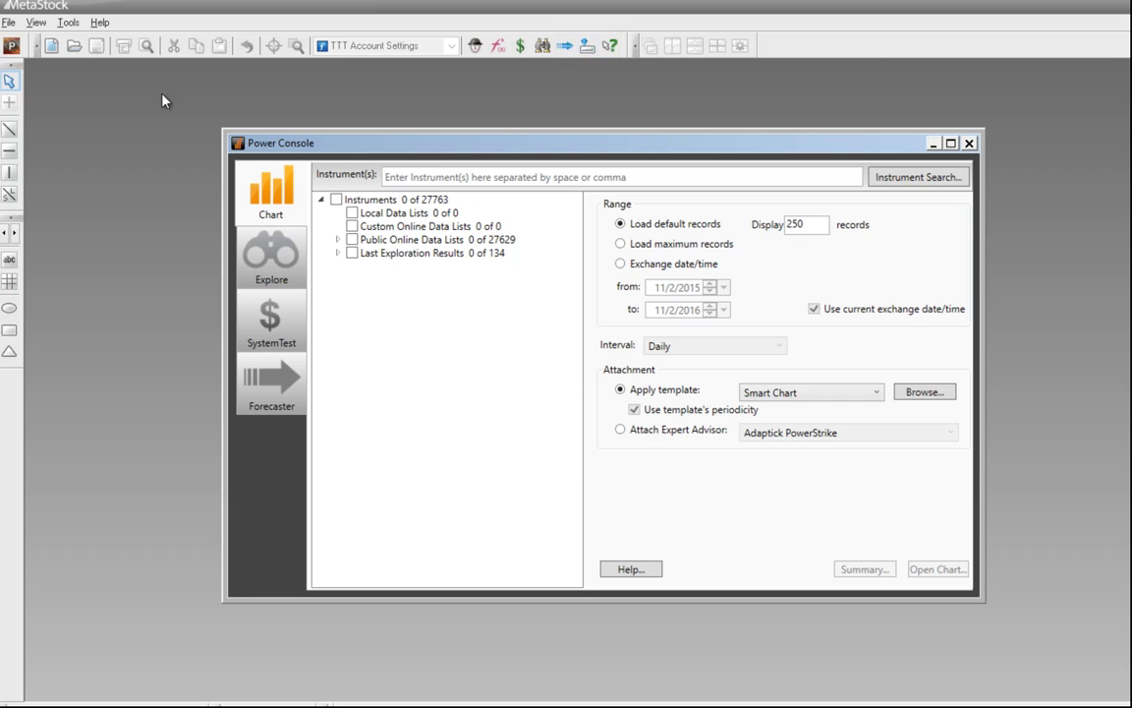
# Open the DownLoader and bring up its DownLoader Console.
pyautogui.click(69, 22)
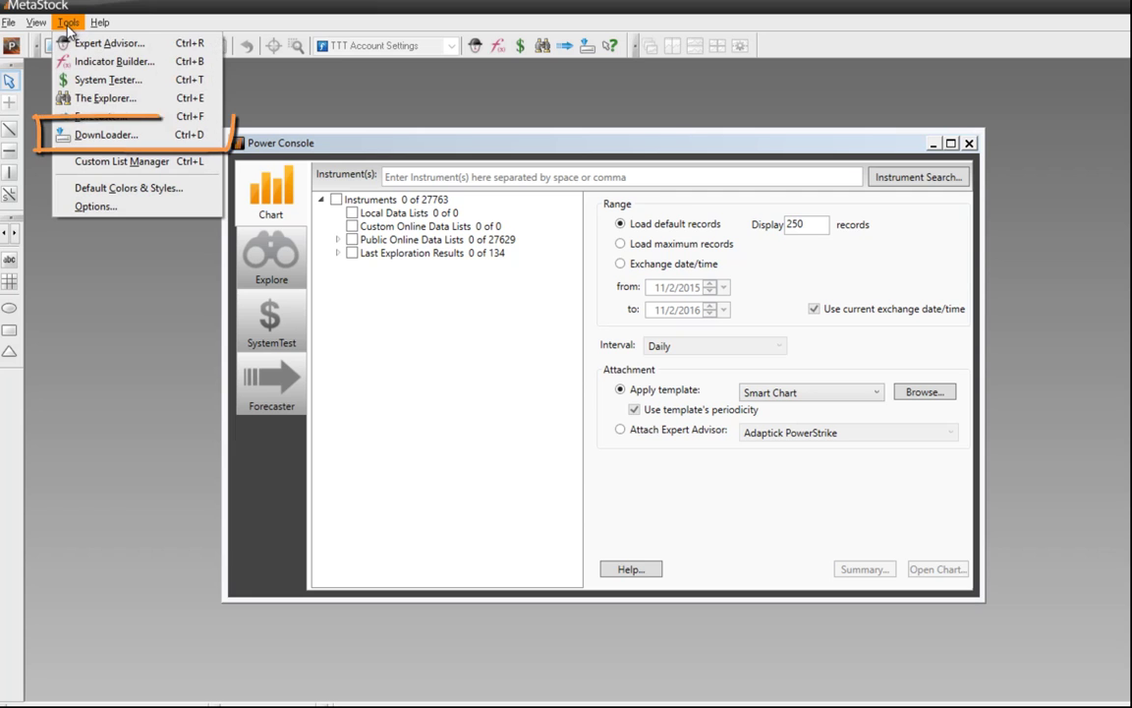
pyautogui.click(98, 135)
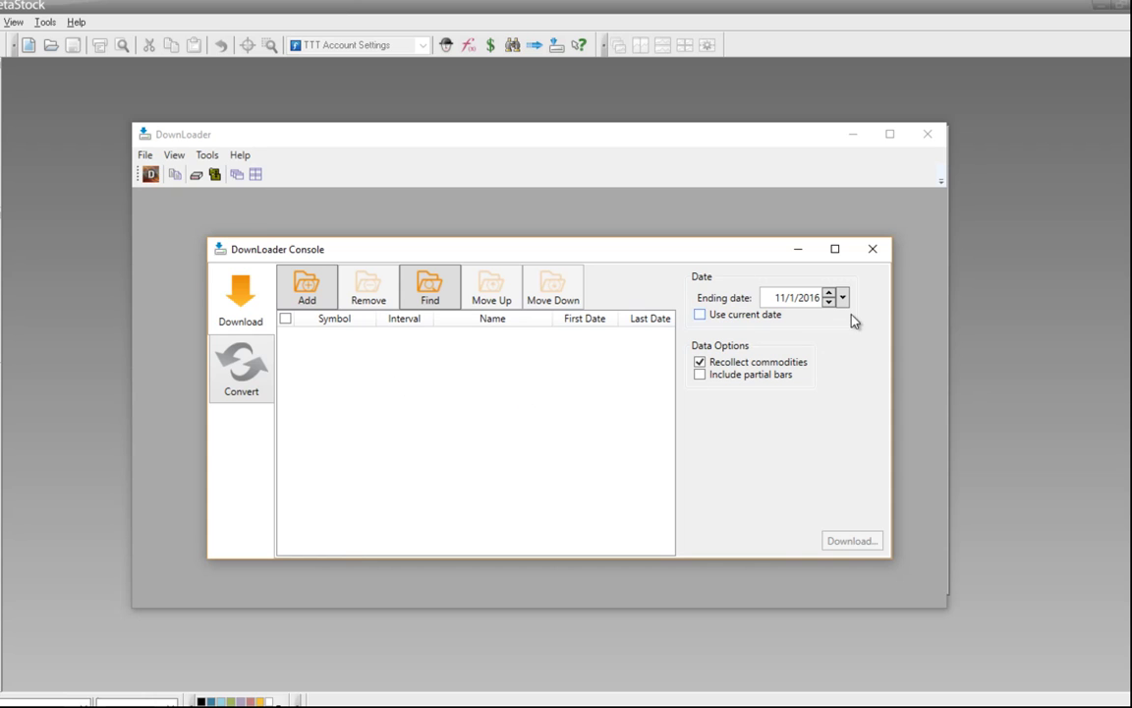
pyautogui.click(871, 249)
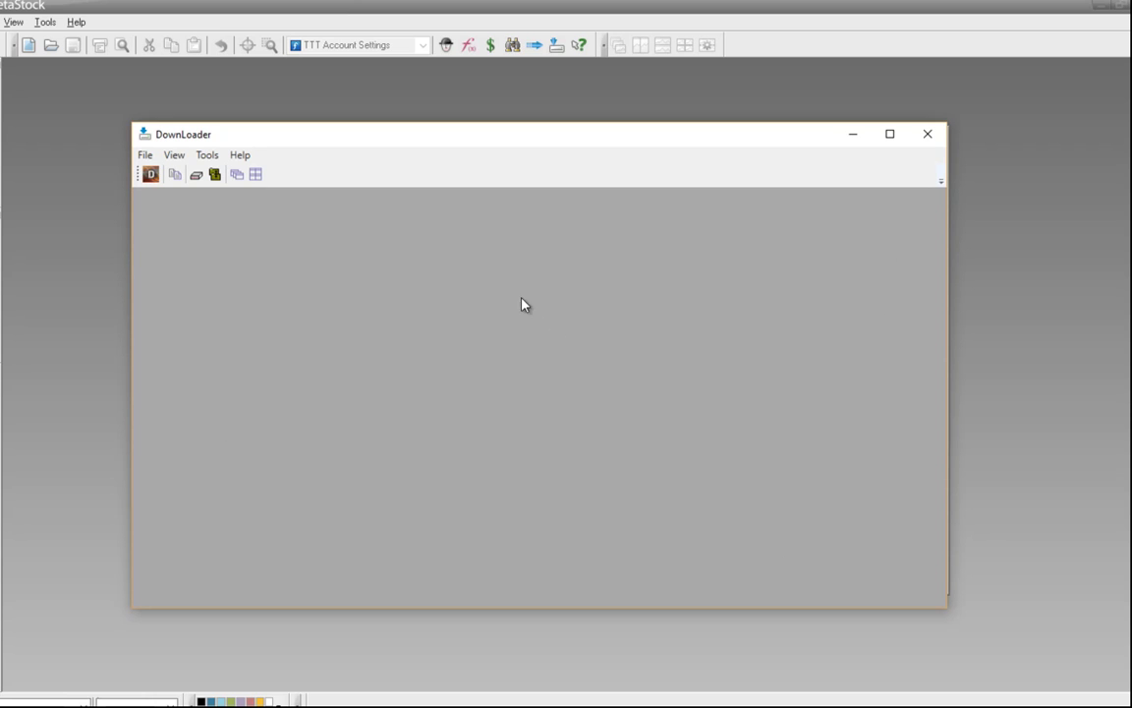
pyautogui.click(151, 175)
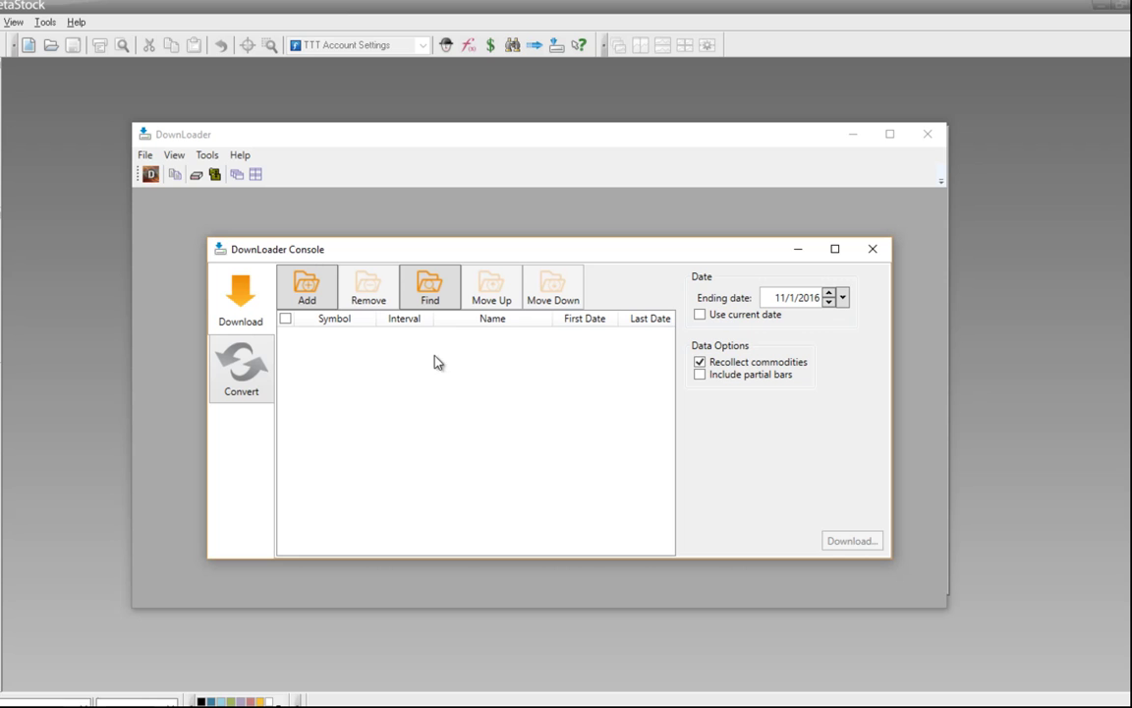
# Create a folder named Utilities 15 in C:\MetaStock Data and add it to the console's download list.
pyautogui.click(307, 301)
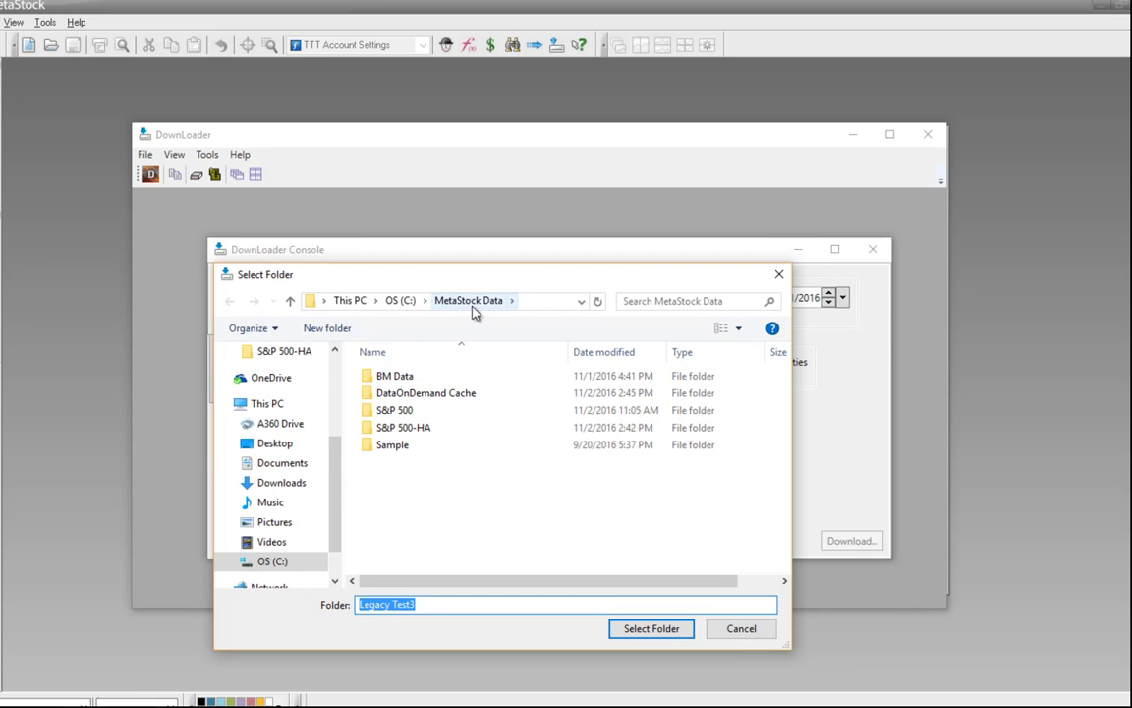
pyautogui.rightClick(418, 502)
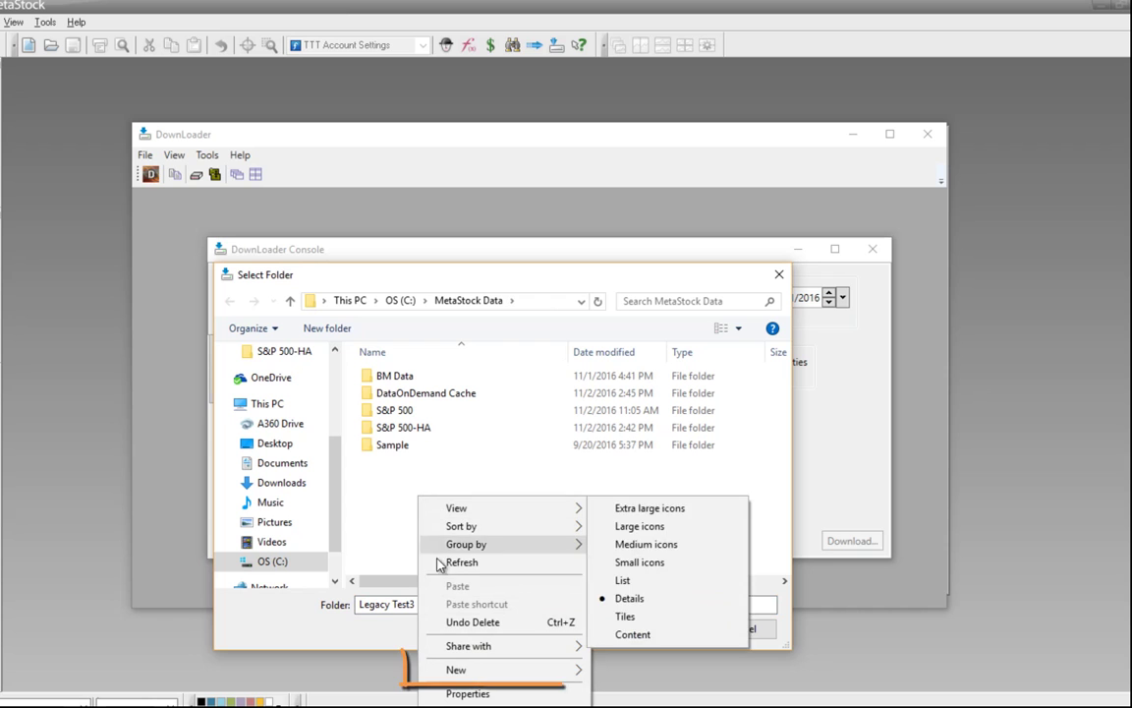
pyautogui.moveTo(474, 676)
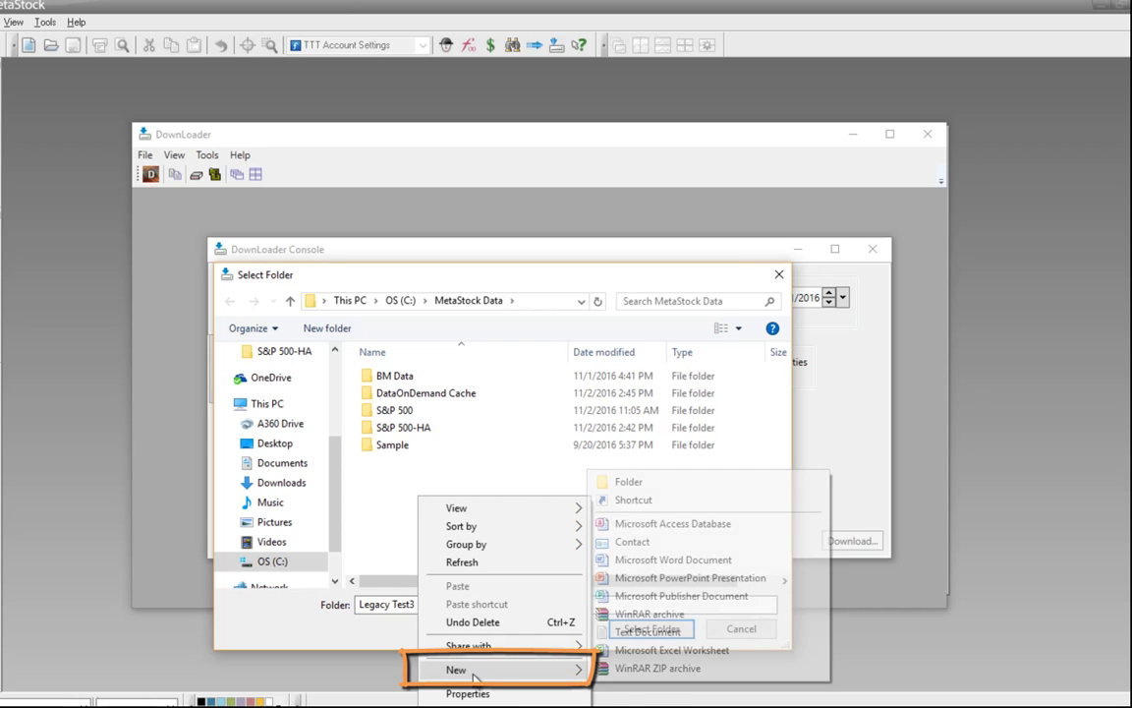
pyautogui.click(649, 485)
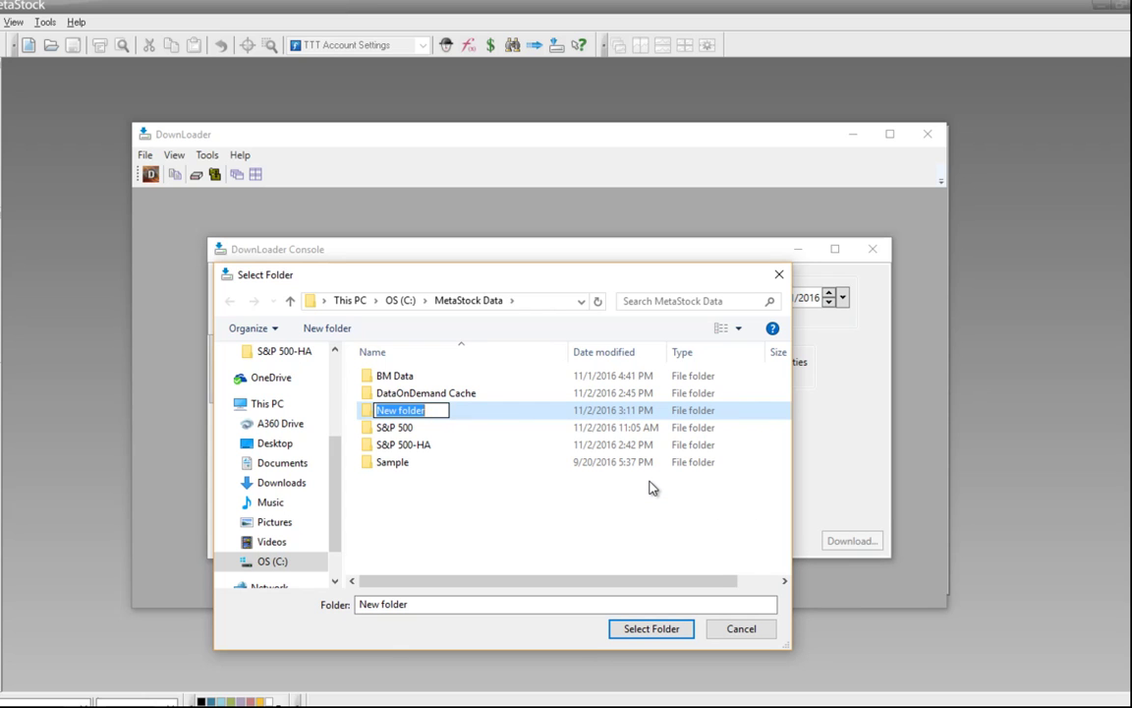
pyautogui.write('Utilit')
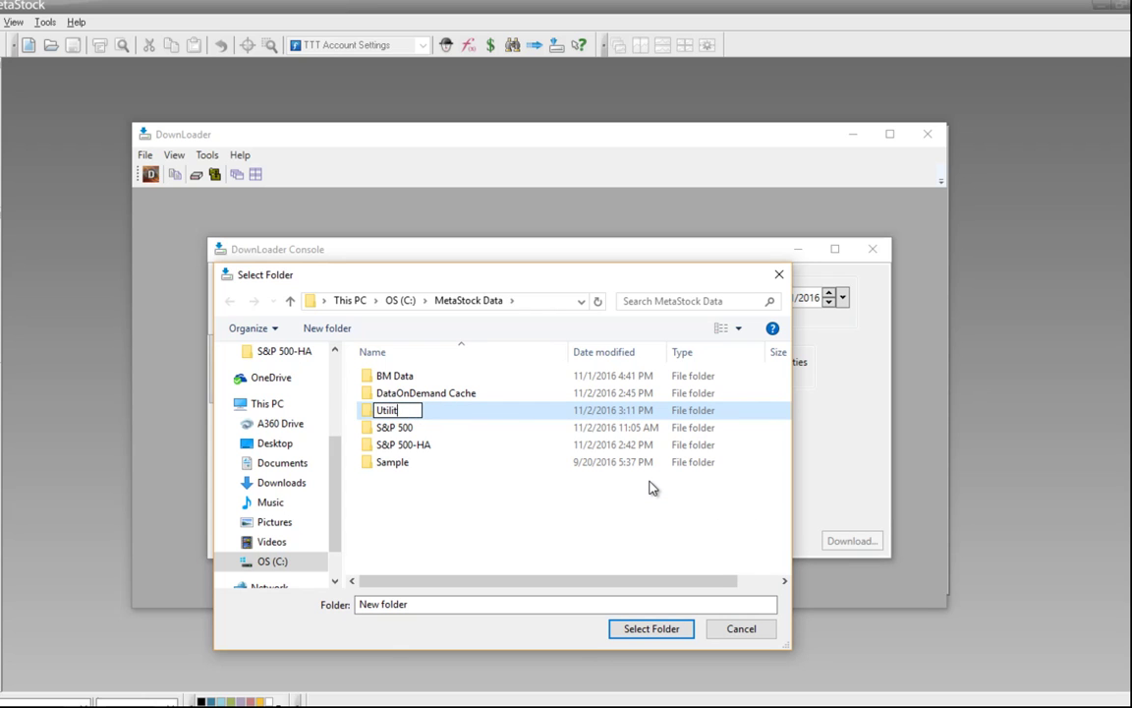
pyautogui.write('ies 15')
pyautogui.click(432, 492)
pyautogui.click(421, 467)
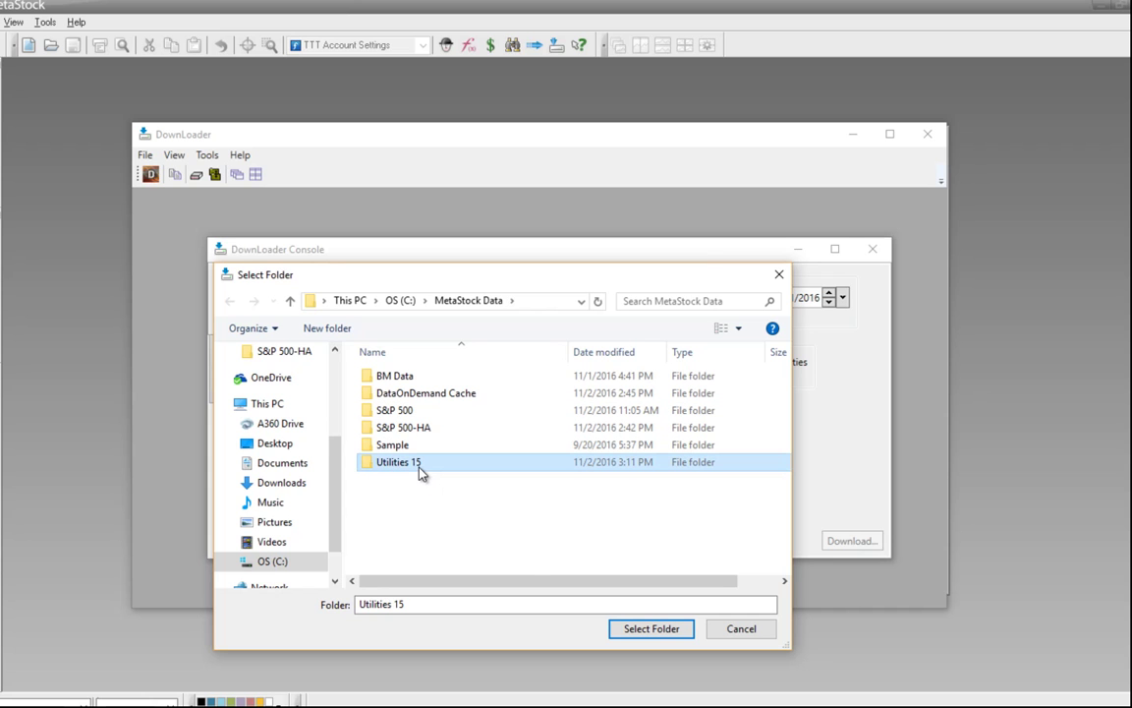
pyautogui.click(640, 630)
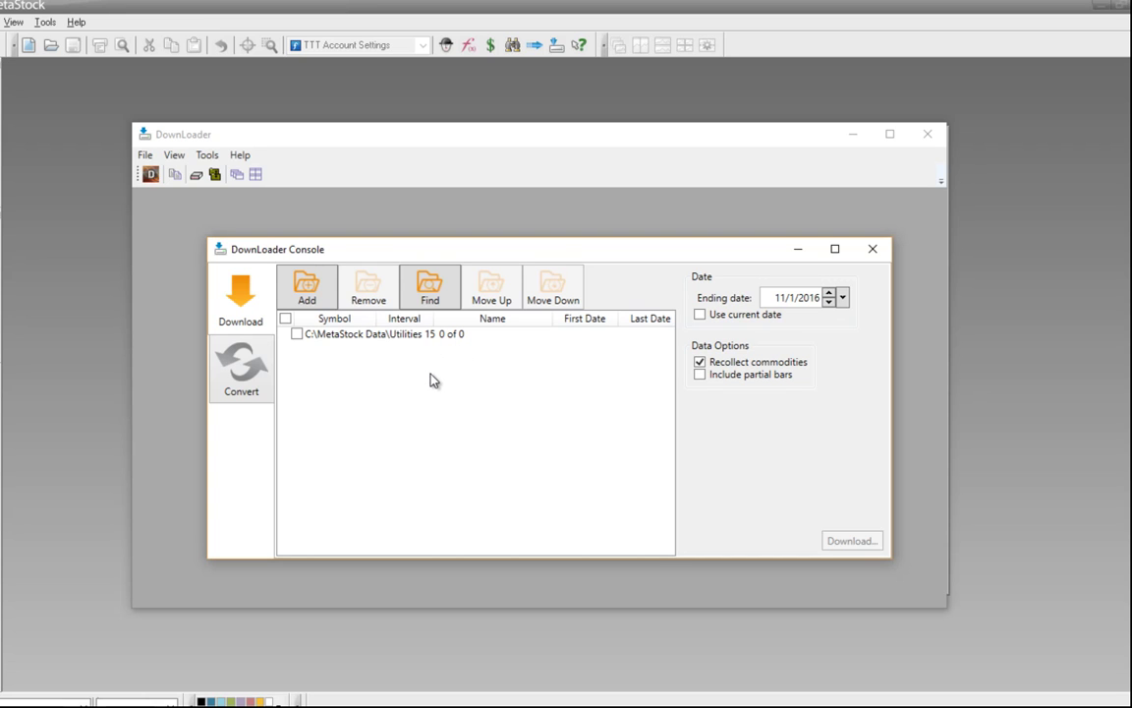
# Start creating a new security in the Utilities 15 folder.
pyautogui.rightClick(397, 340)
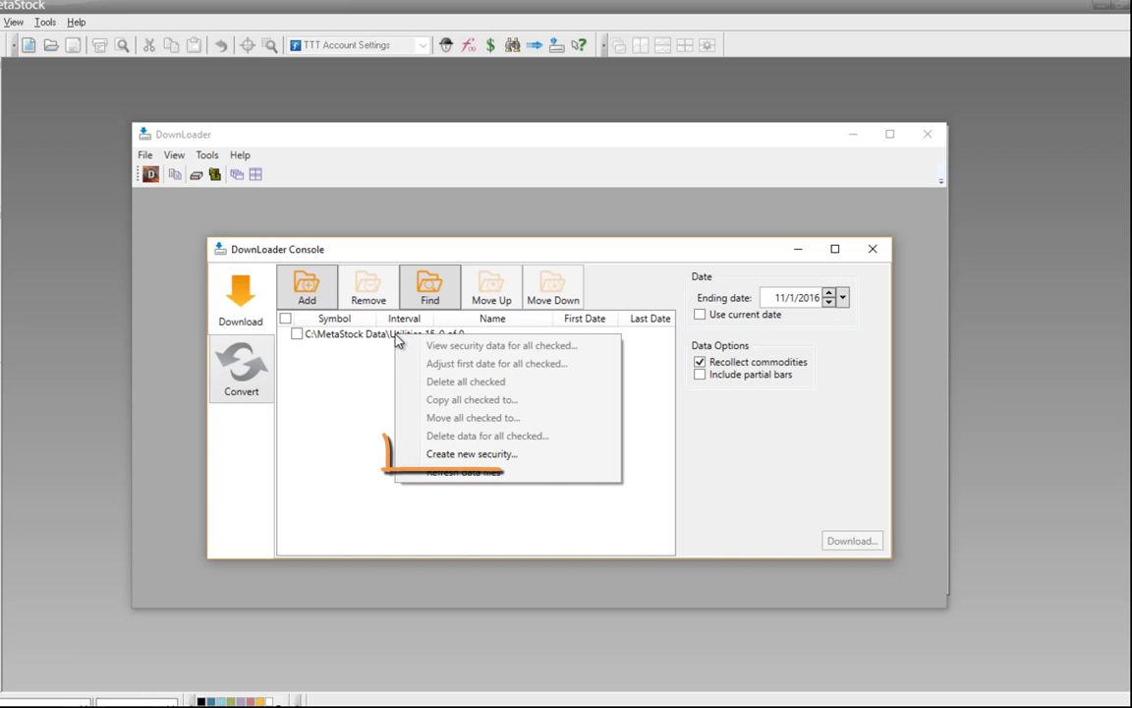
pyautogui.click(420, 456)
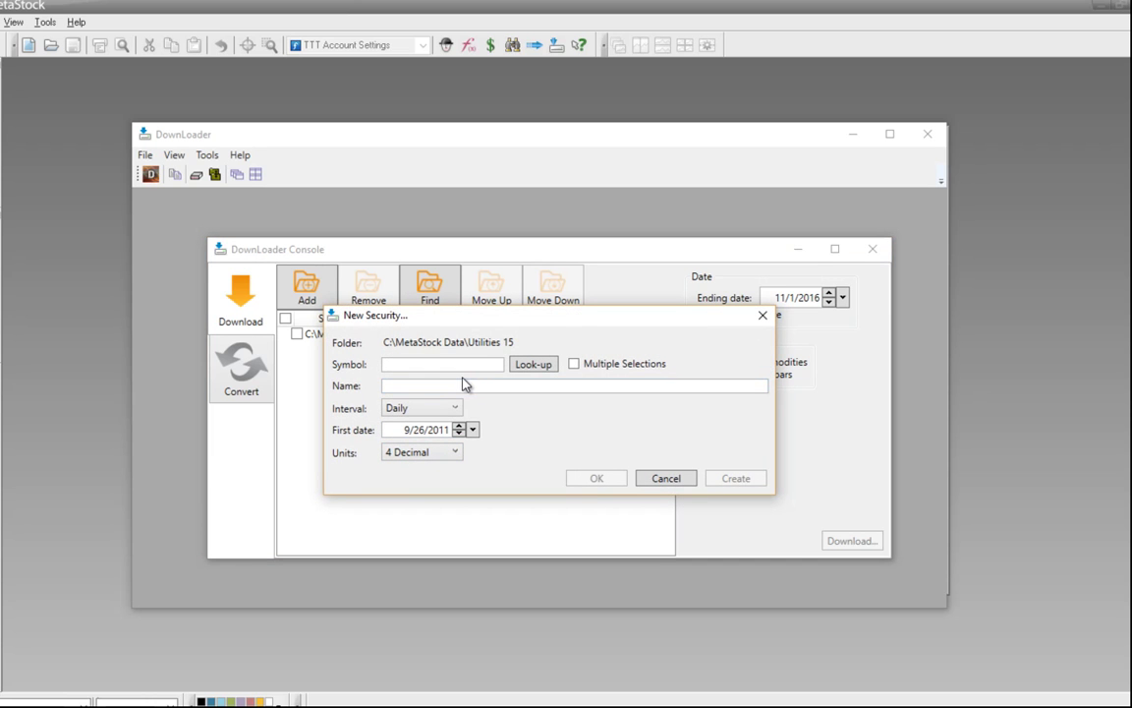
pyautogui.click(534, 366)
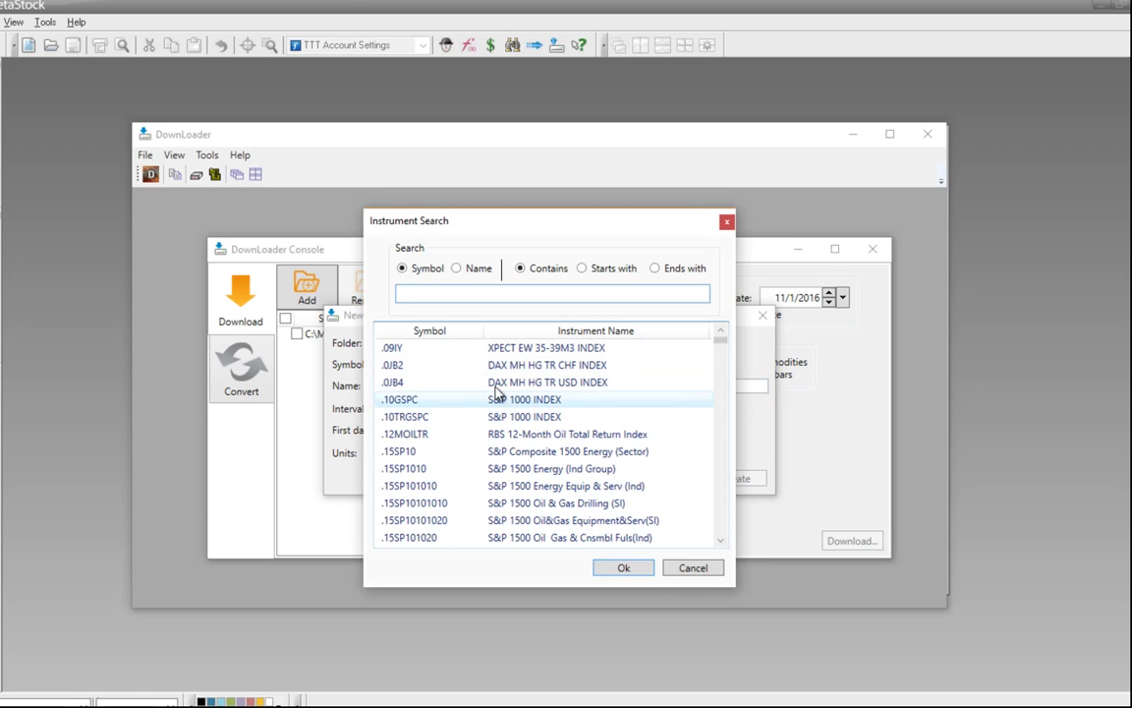
pyautogui.scroll(-15, 727, 449)
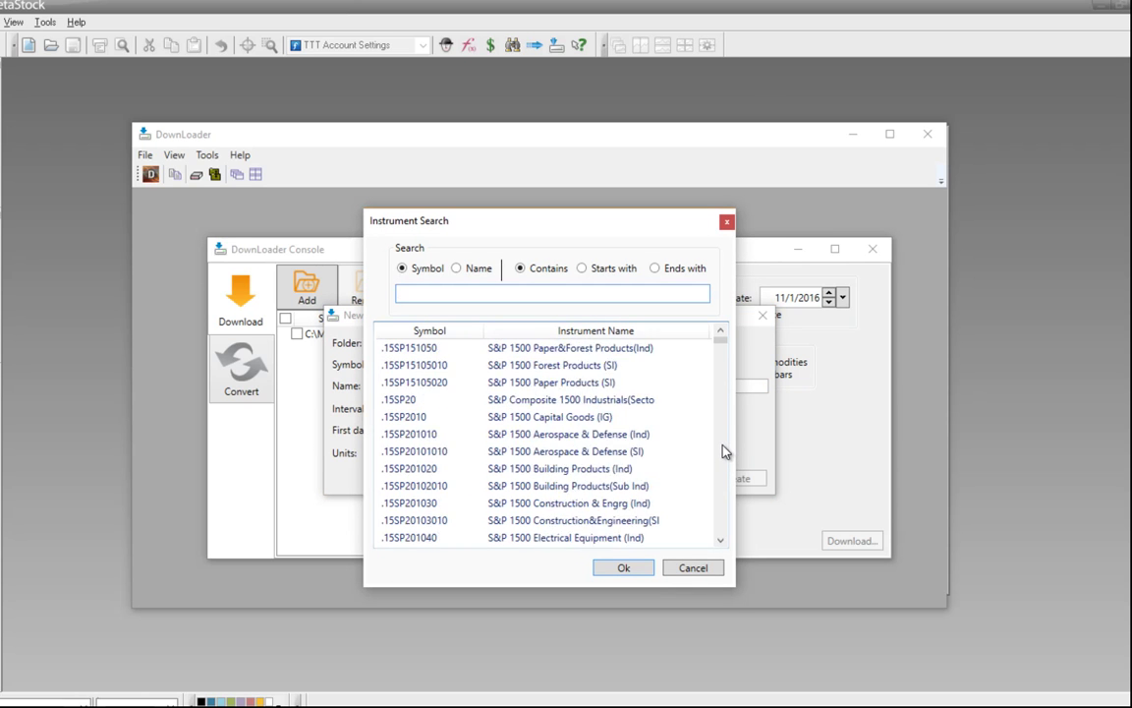
pyautogui.click(436, 294)
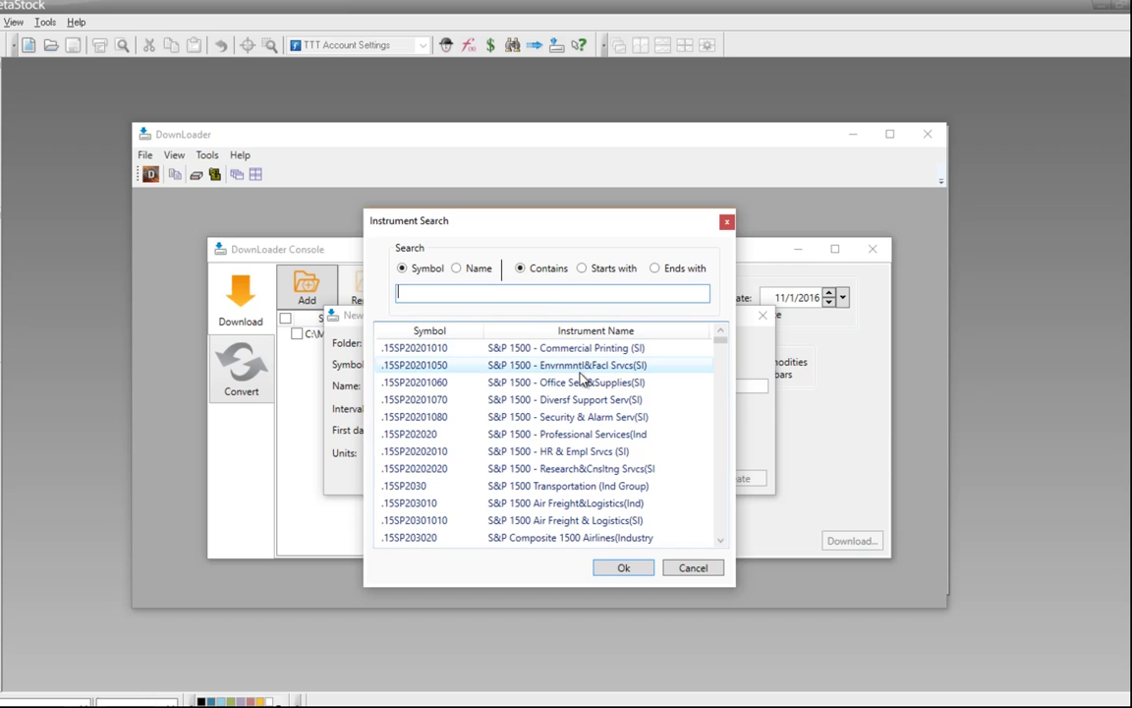
pyautogui.click(693, 568)
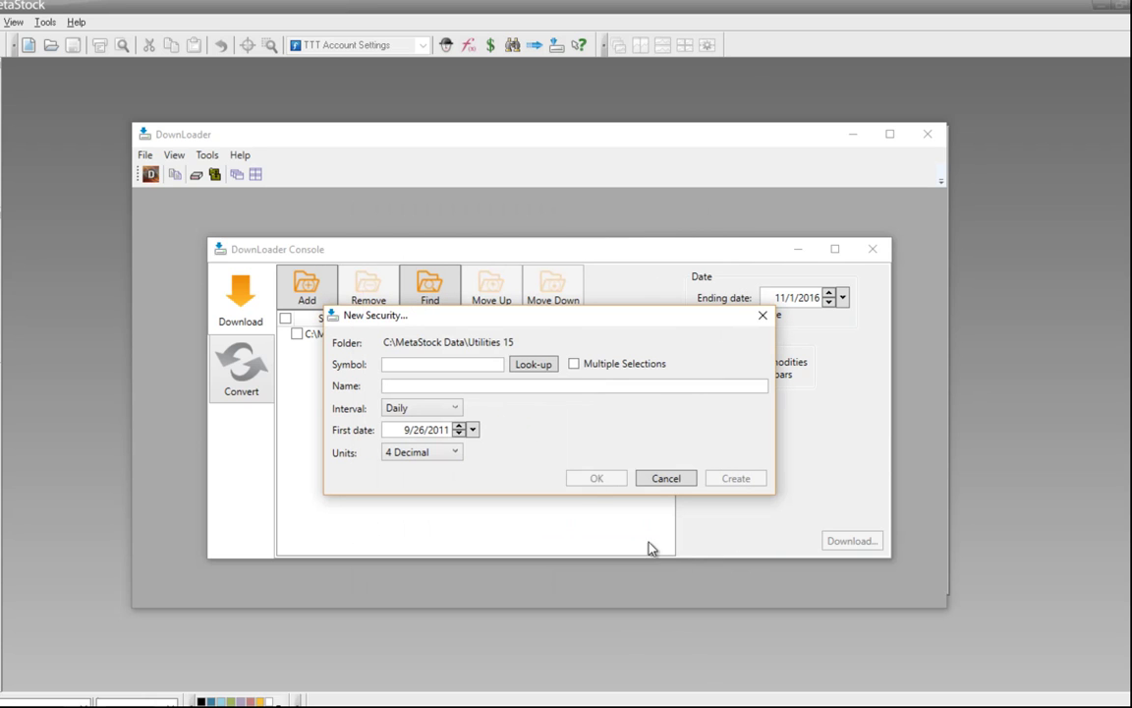
# Enable multiple selections and add all Dow Jones Utilities securities from Index Constituents to the Utilities 15 folder.
pyautogui.click(574, 364)
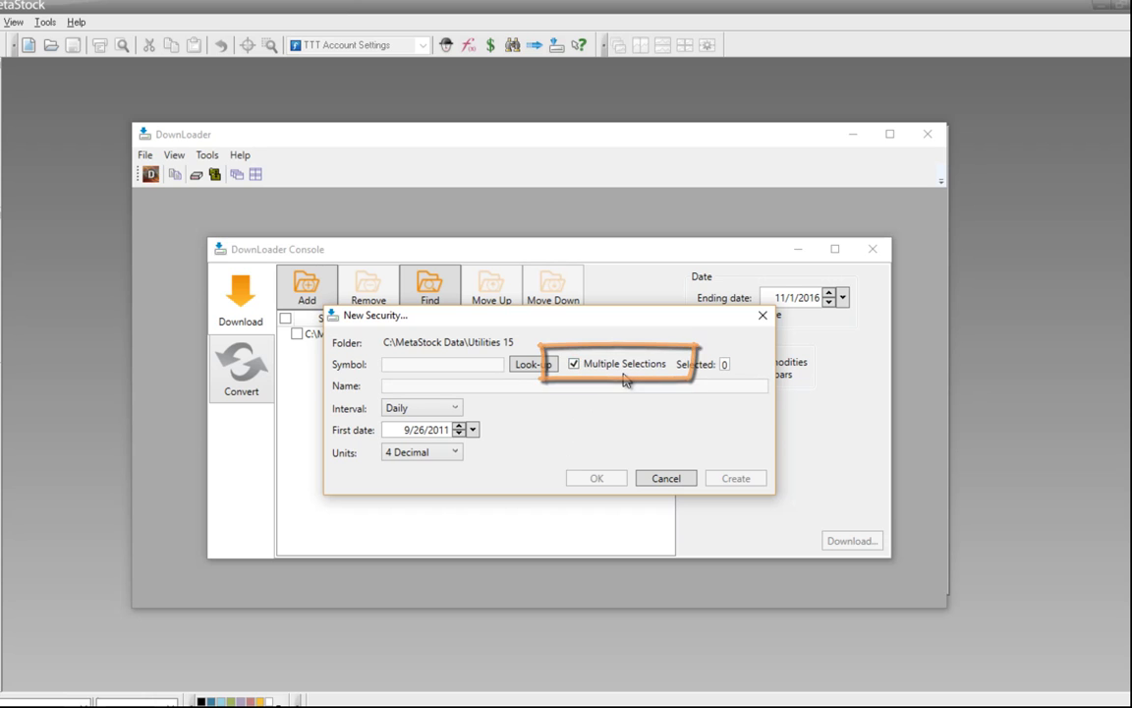
pyautogui.click(531, 365)
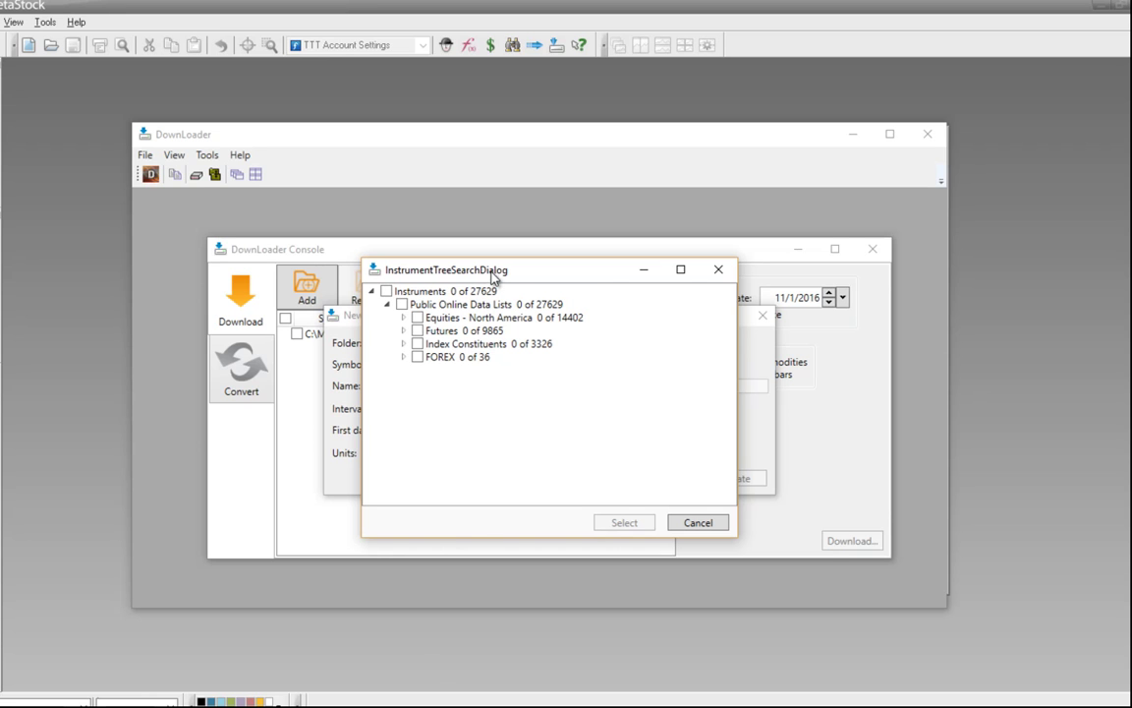
pyautogui.moveTo(494, 276); pyautogui.dragTo(583, 279)
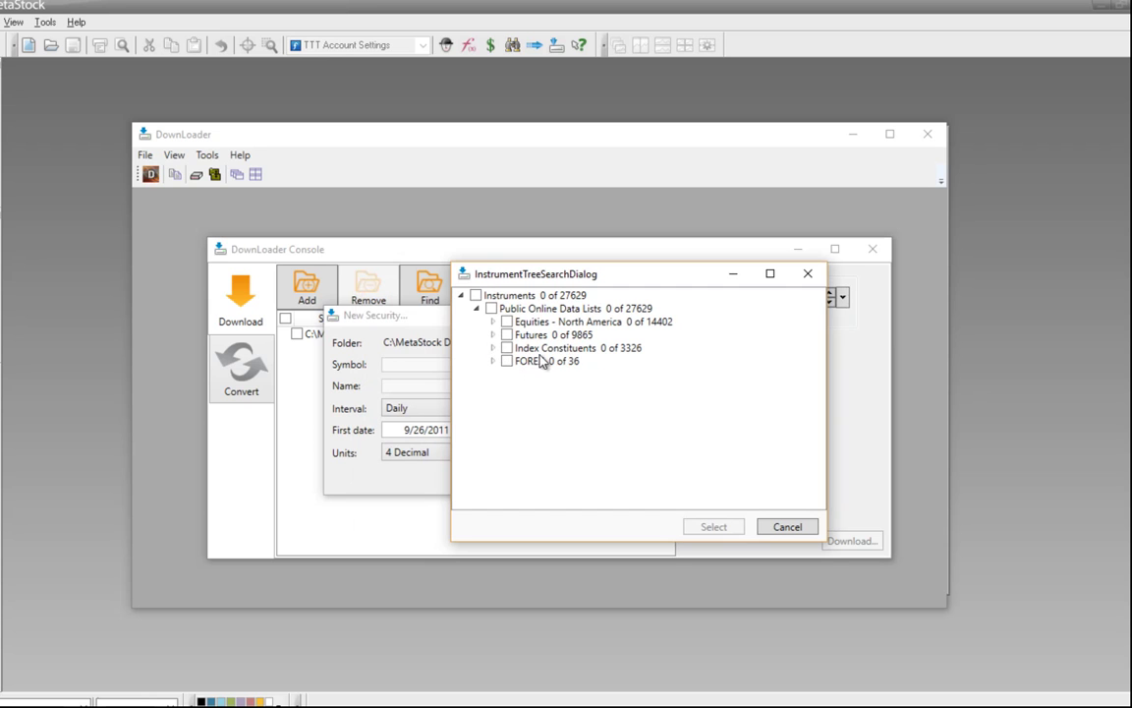
pyautogui.click(495, 349)
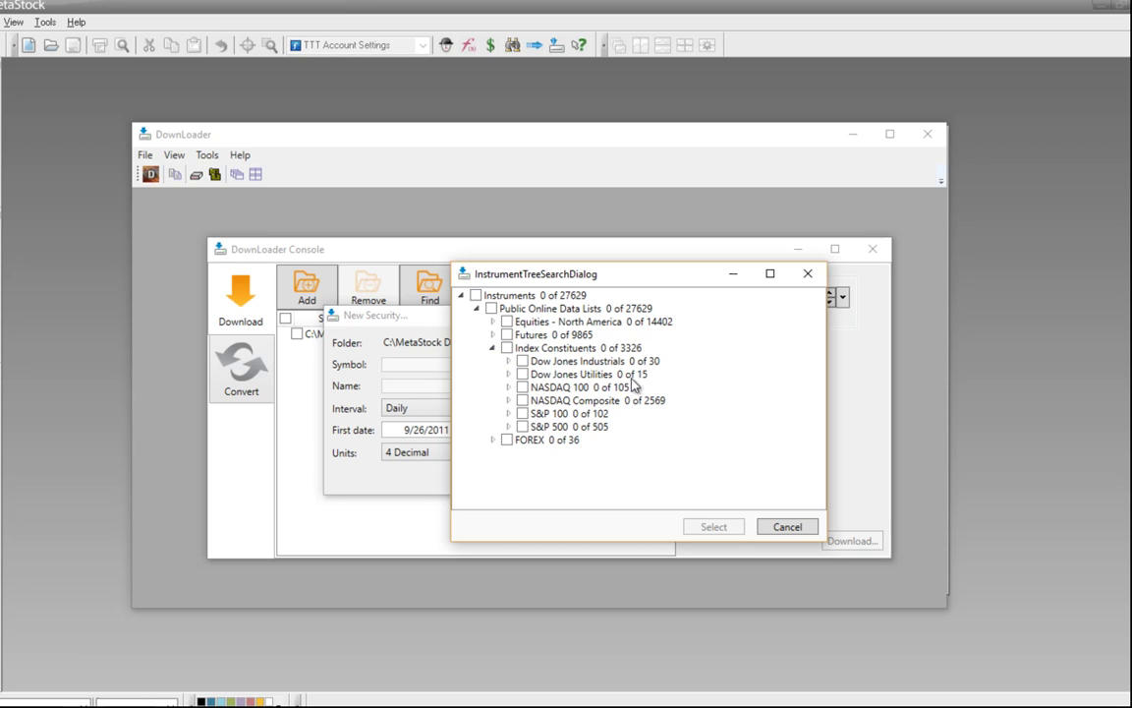
pyautogui.click(523, 374)
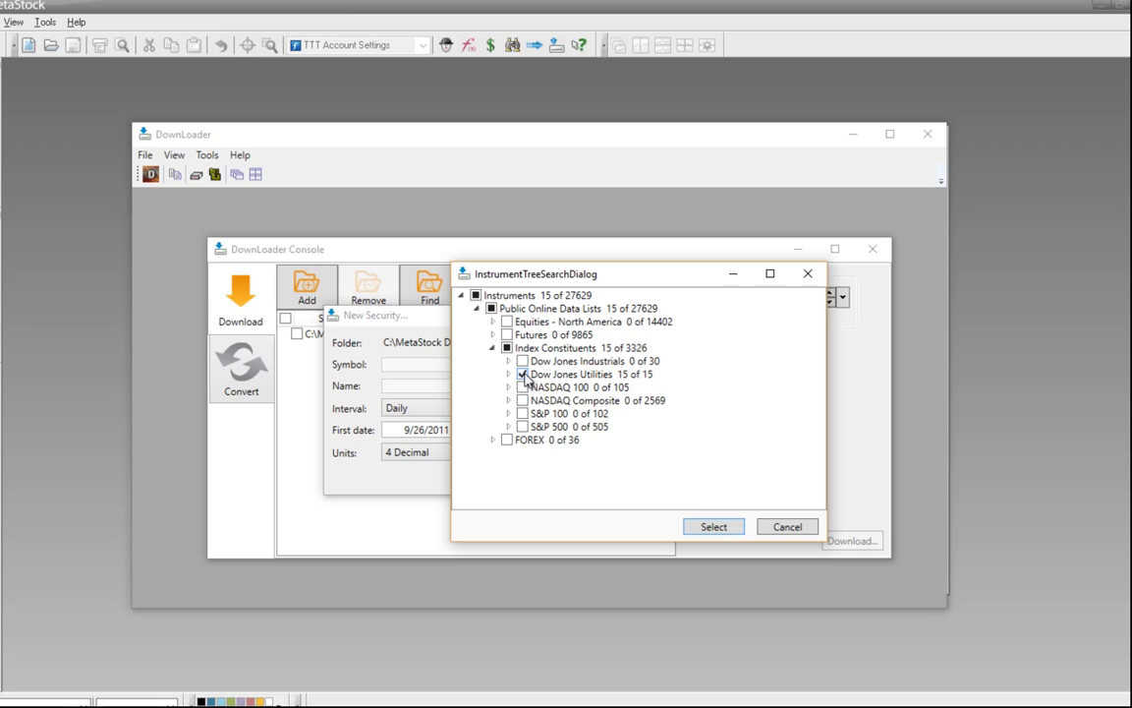
pyautogui.click(709, 529)
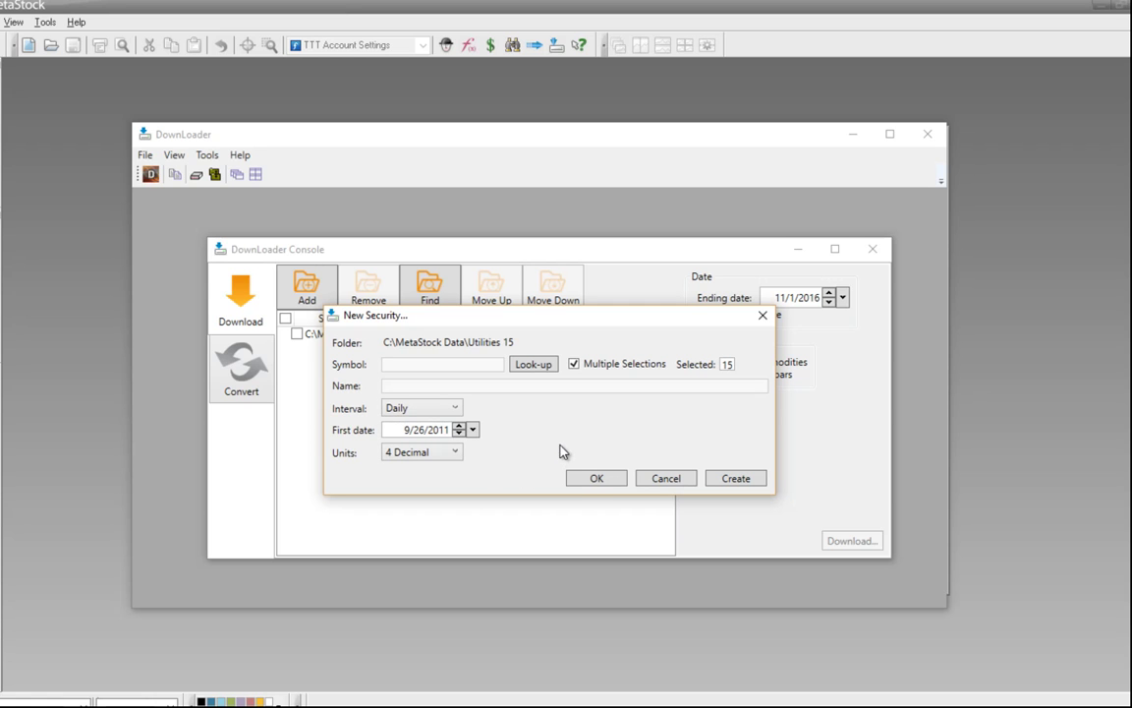
pyautogui.click(593, 481)
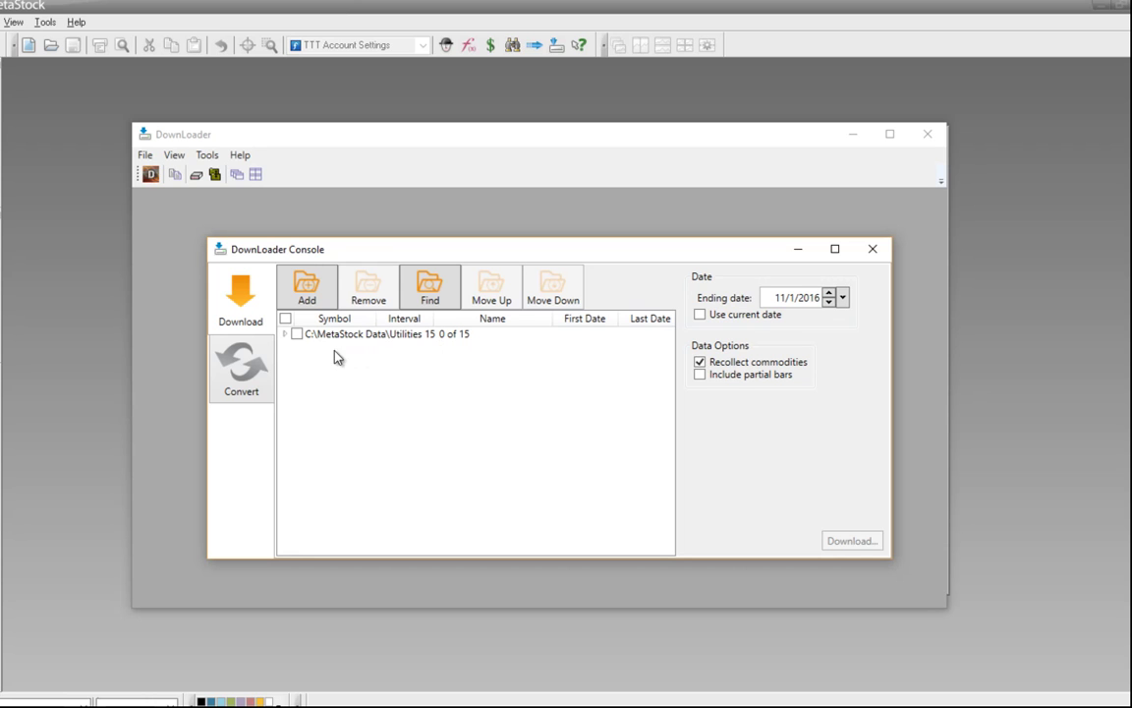
# Expand the Utilities 15 folder and mark all of its securities for download.
pyautogui.click(285, 335)
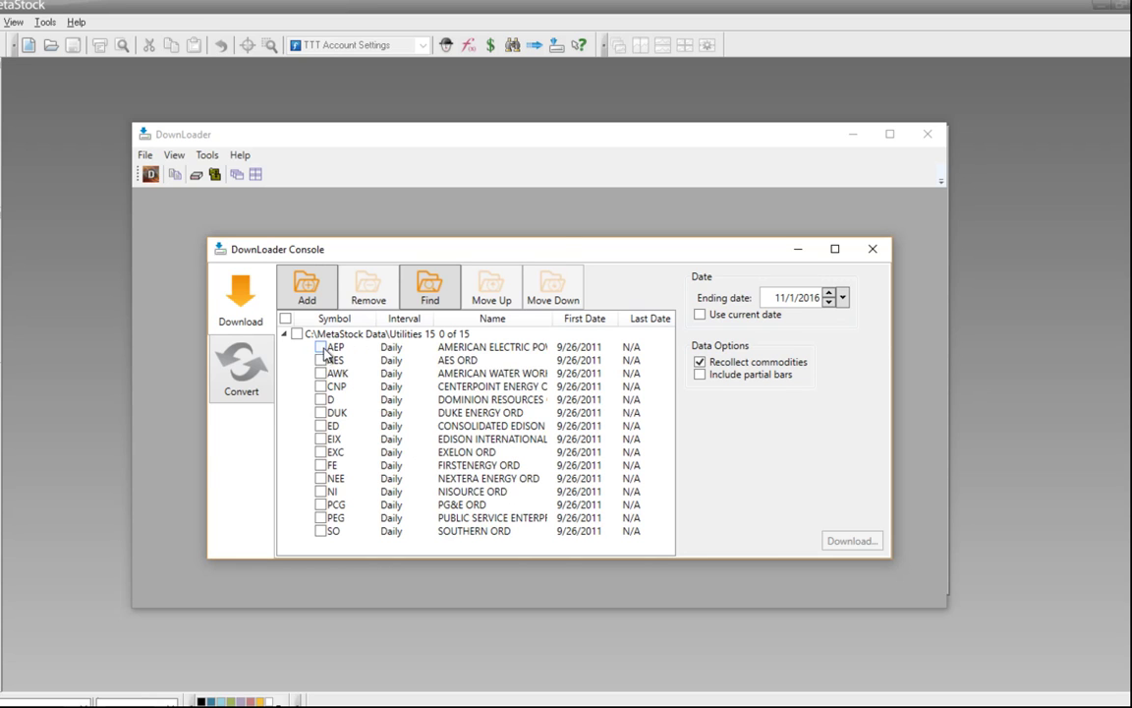
pyautogui.click(320, 347)
pyautogui.click(320, 360)
pyautogui.click(321, 374)
pyautogui.click(297, 335)
pyautogui.click(297, 334)
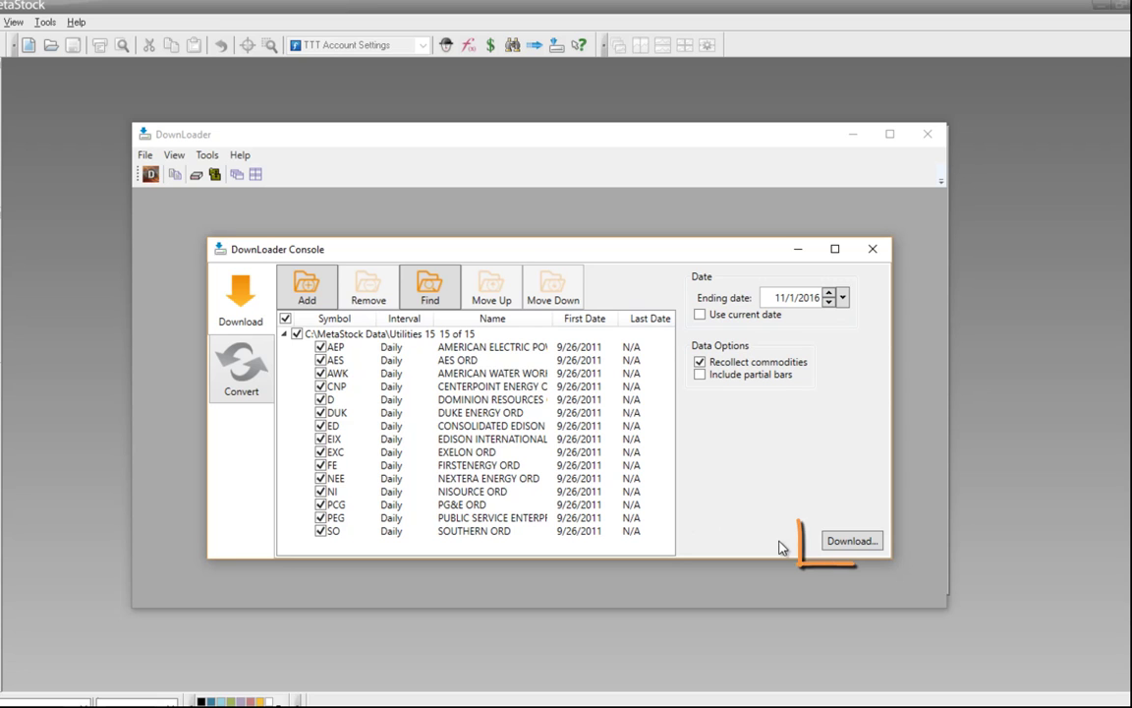
# Download the data for the marked securities, review the collection report and close it.
pyautogui.click(843, 546)
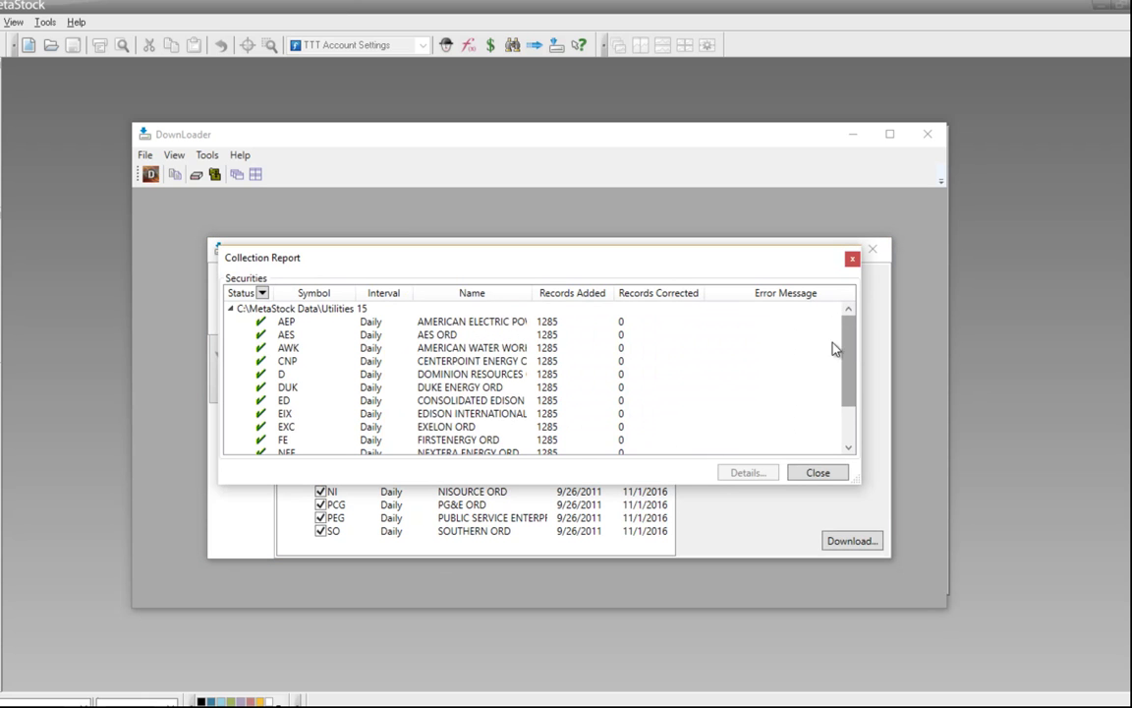
pyautogui.moveTo(849, 379); pyautogui.dragTo(855, 348)
pyautogui.click(818, 473)
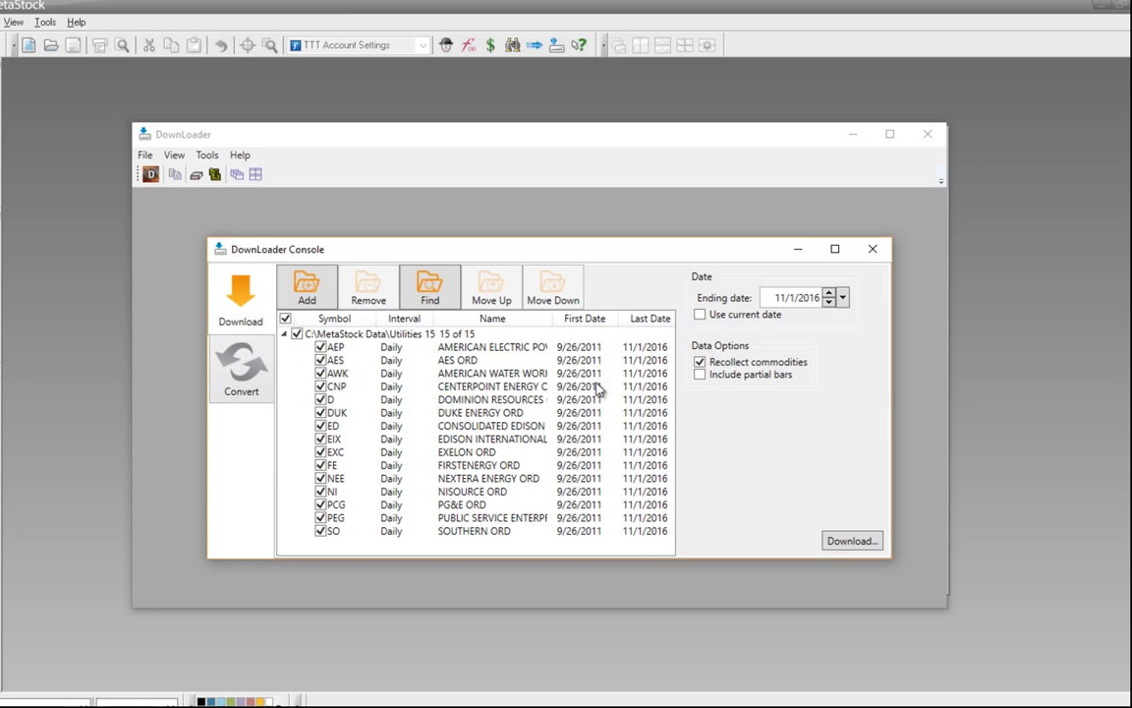
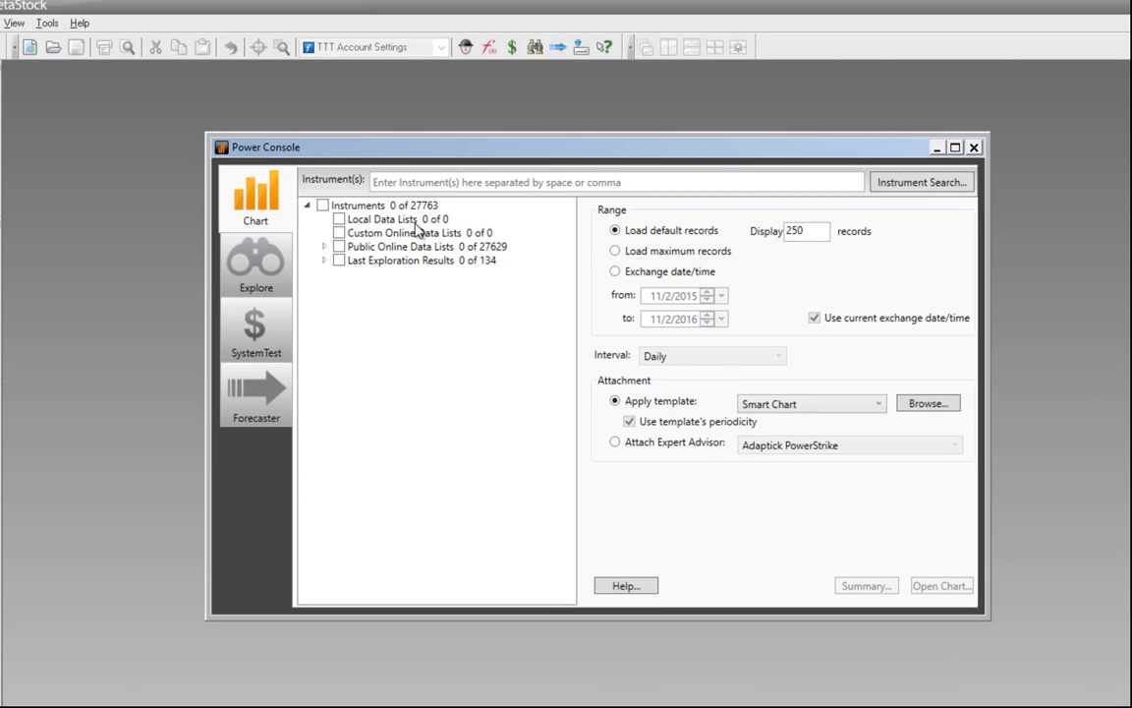
# Create and save a local data list named Utilities 15 containing all instruments from the C:\MetaStock Data\Utilities 15 folder.
pyautogui.rightClick(417, 228)
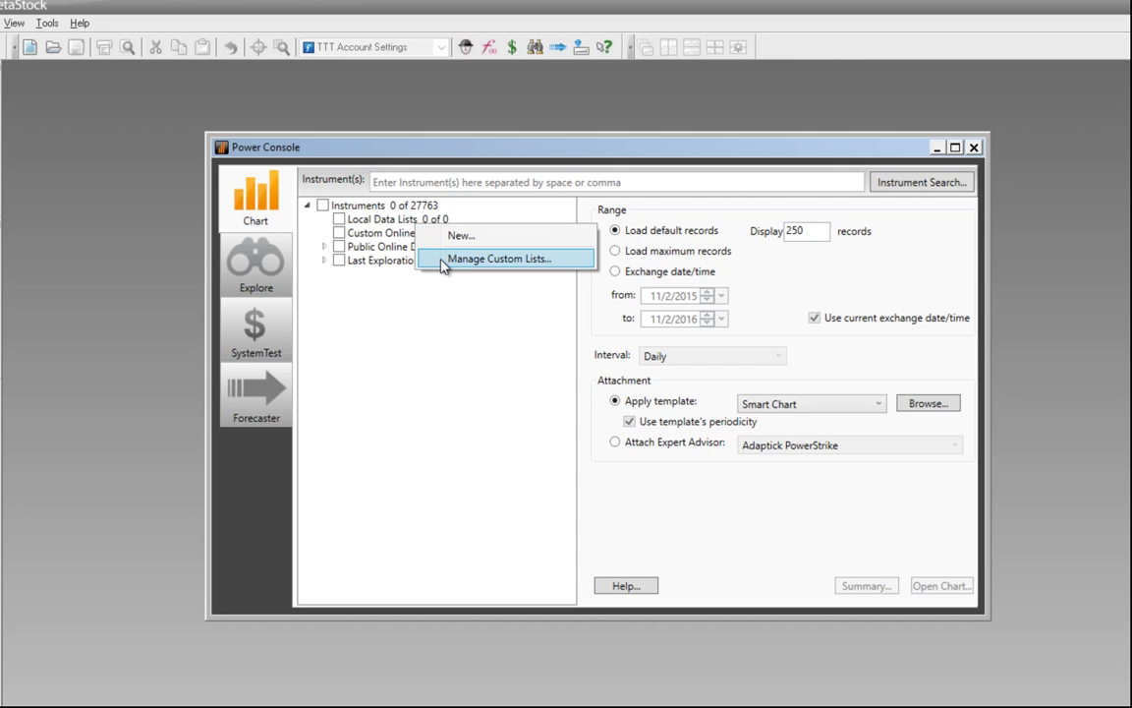
pyautogui.click(392, 221)
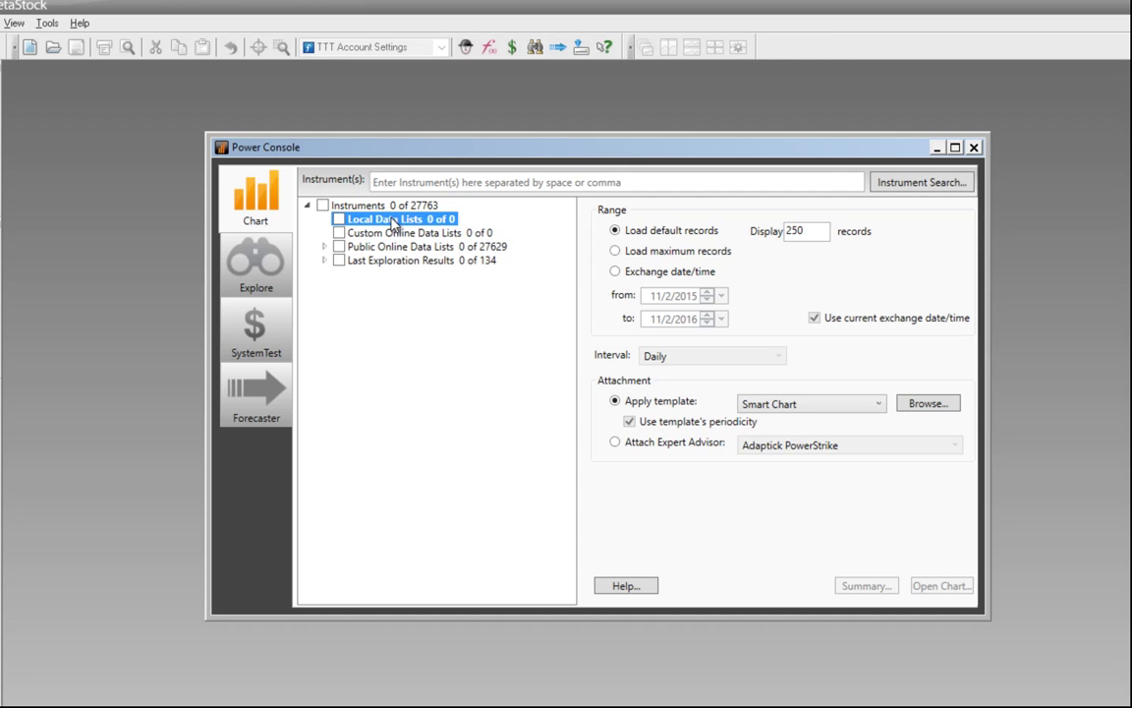
pyautogui.doubleClick(393, 221)
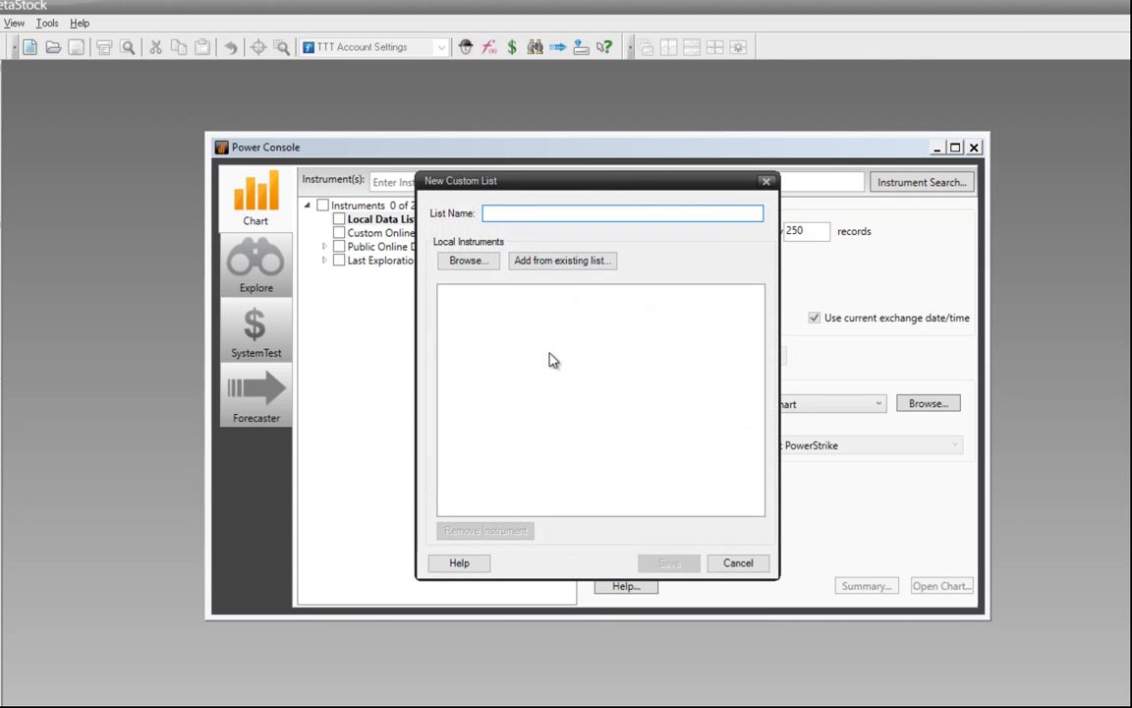
pyautogui.click(479, 263)
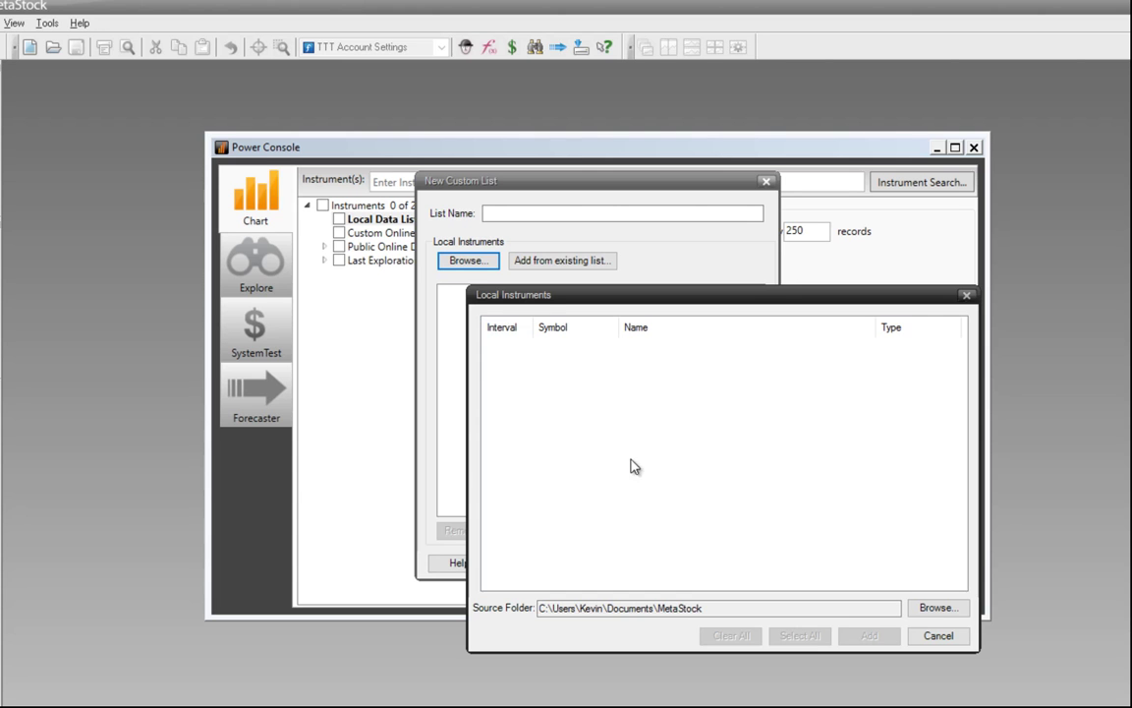
pyautogui.click(934, 608)
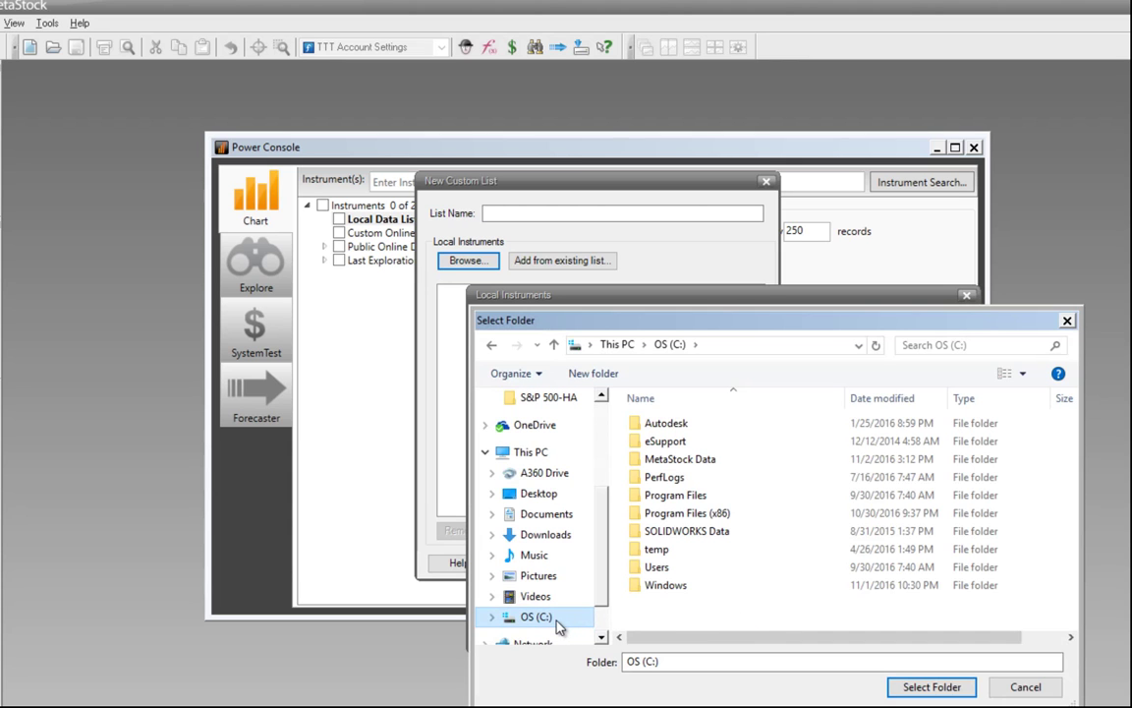
pyautogui.doubleClick(643, 462)
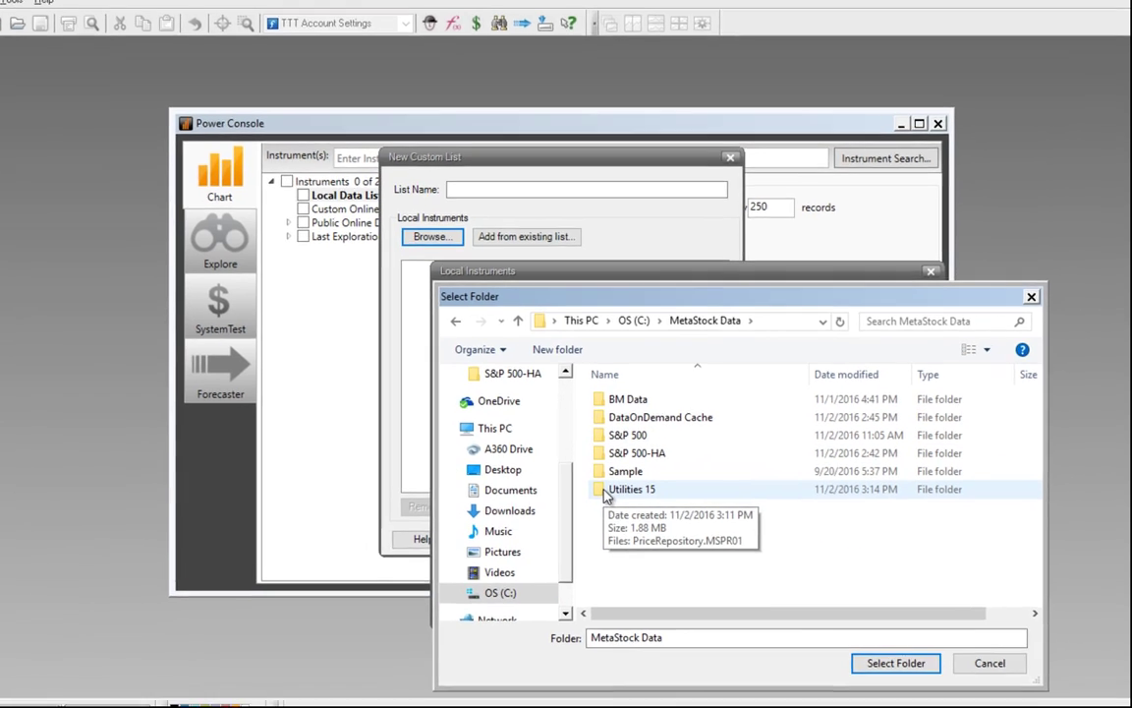
pyautogui.click(641, 519)
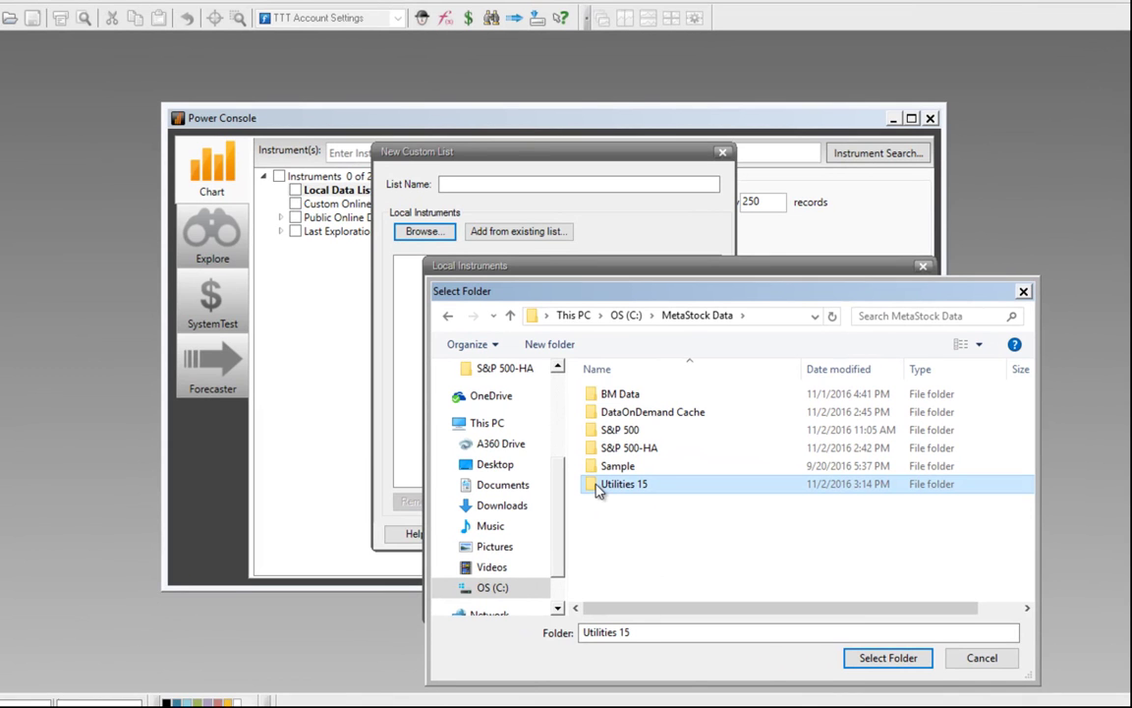
pyautogui.click(885, 659)
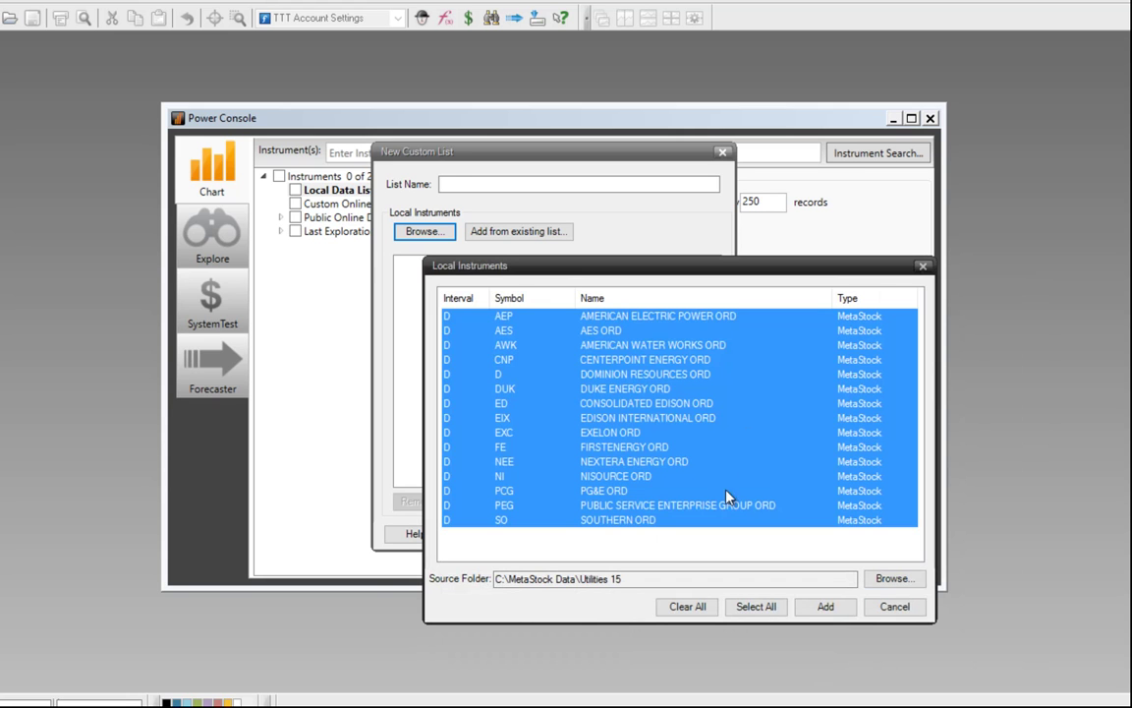
pyautogui.click(816, 608)
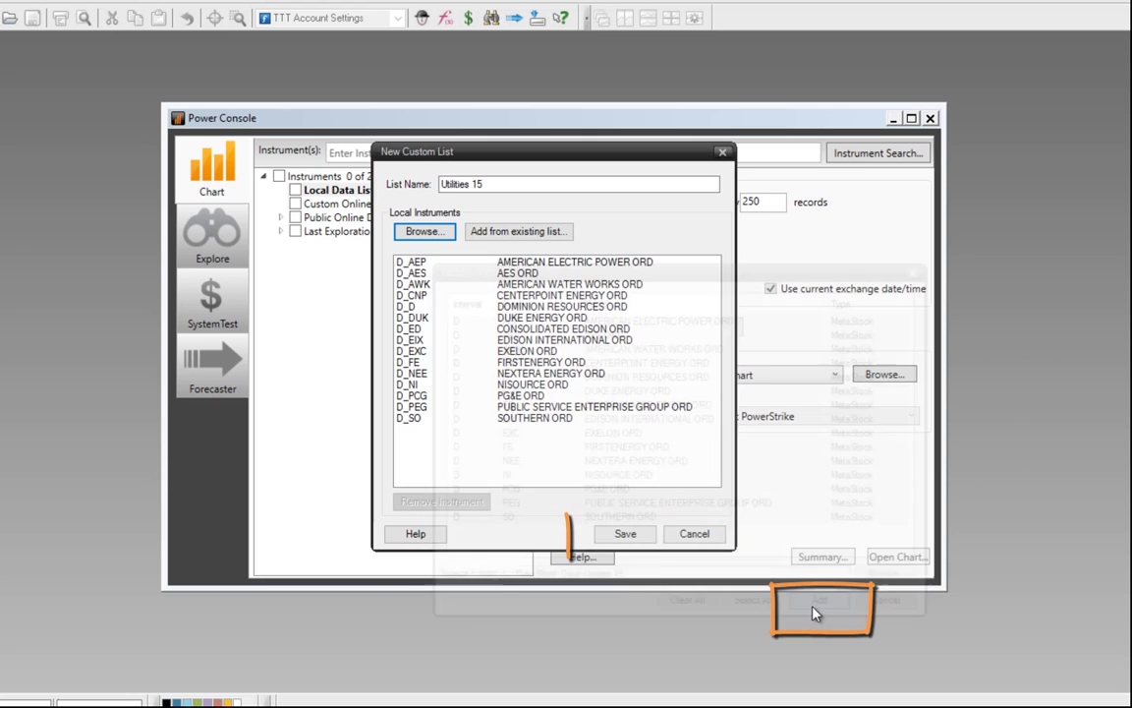
pyautogui.click(623, 534)
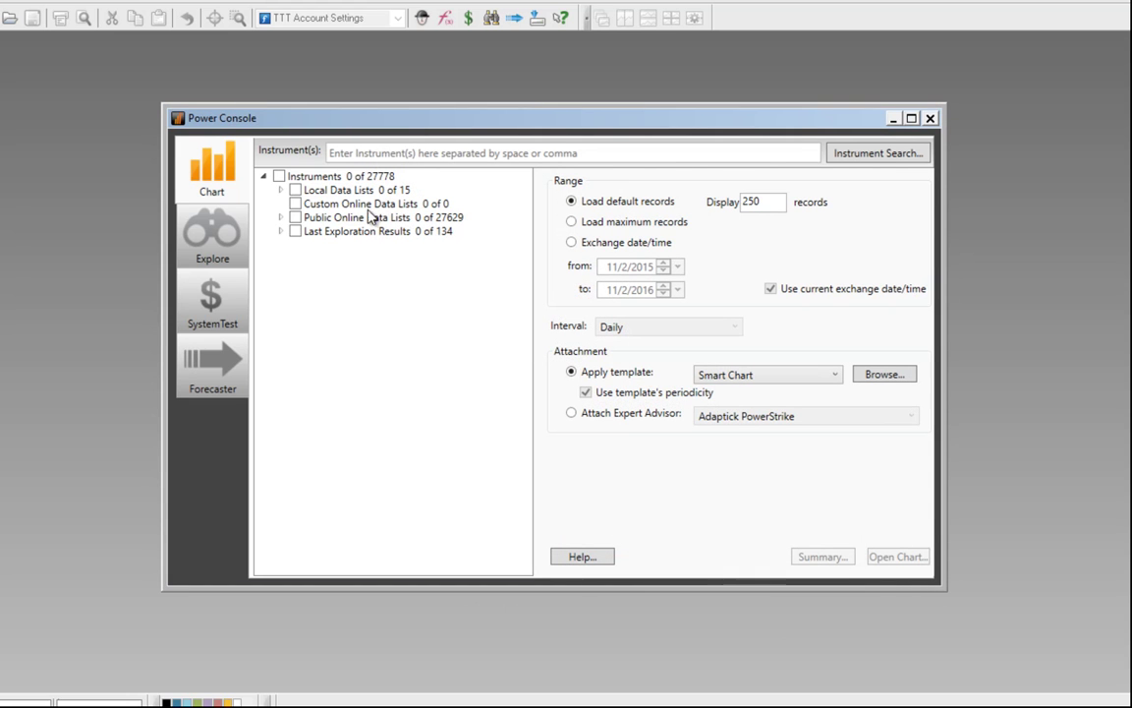
# Expand the Utilities 15 local data list and open a chart of American Electric Power (D_AEP).
pyautogui.click(280, 189)
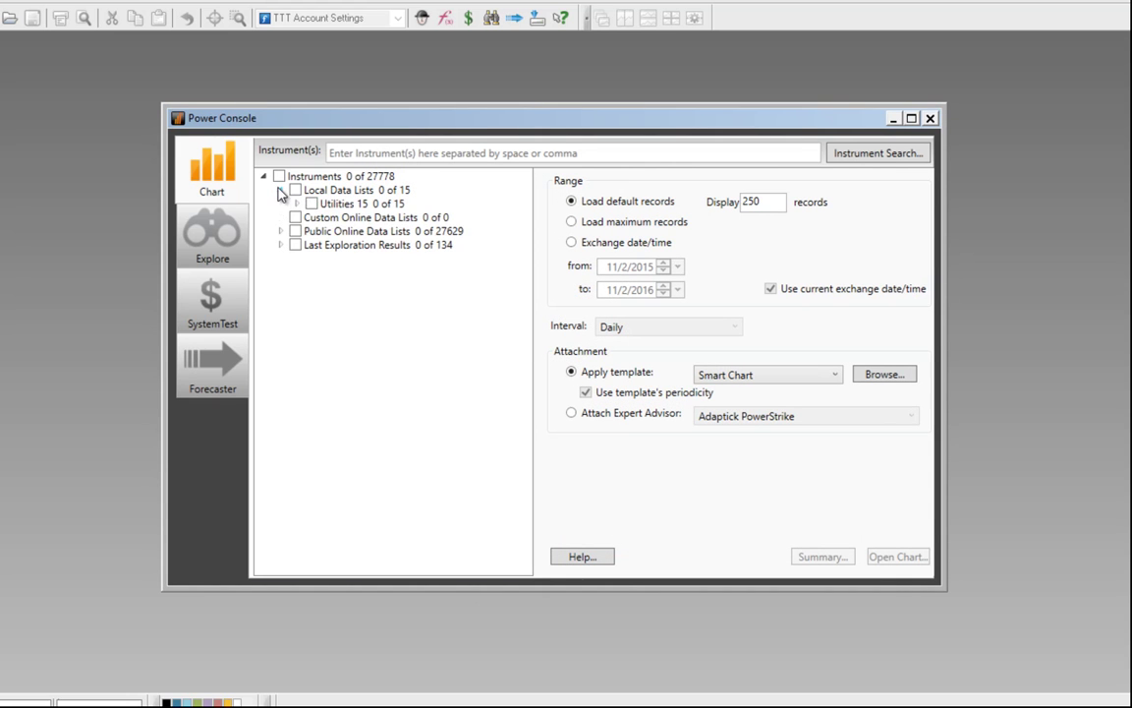
pyautogui.click(297, 205)
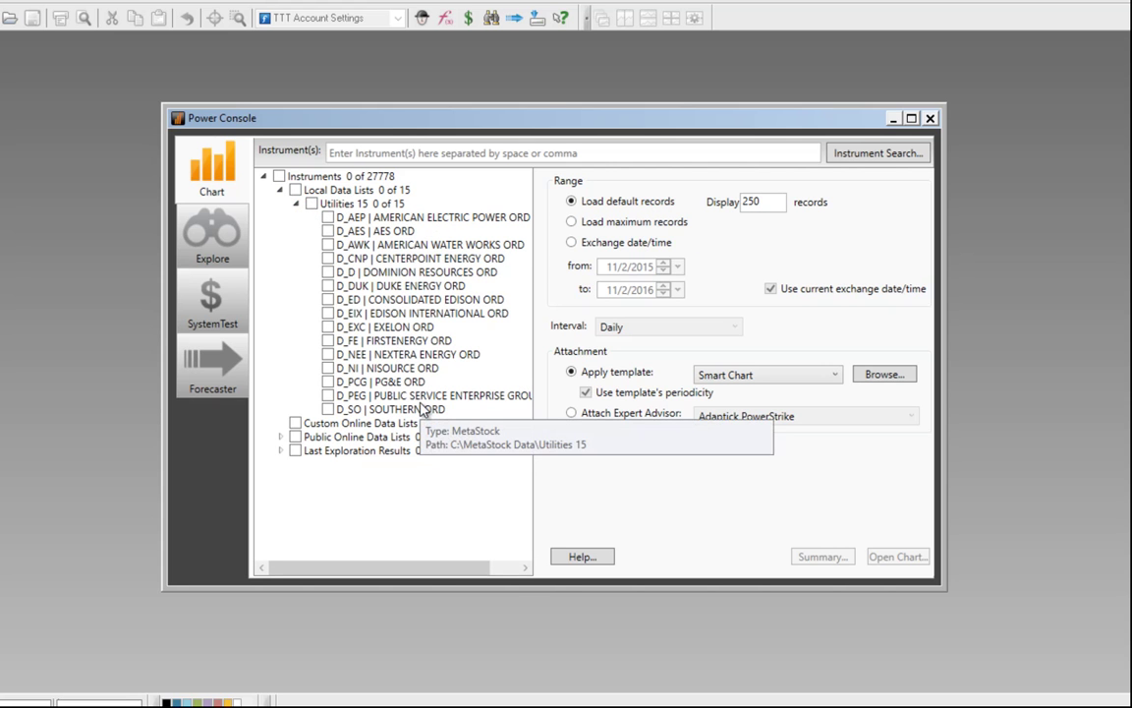
pyautogui.click(327, 218)
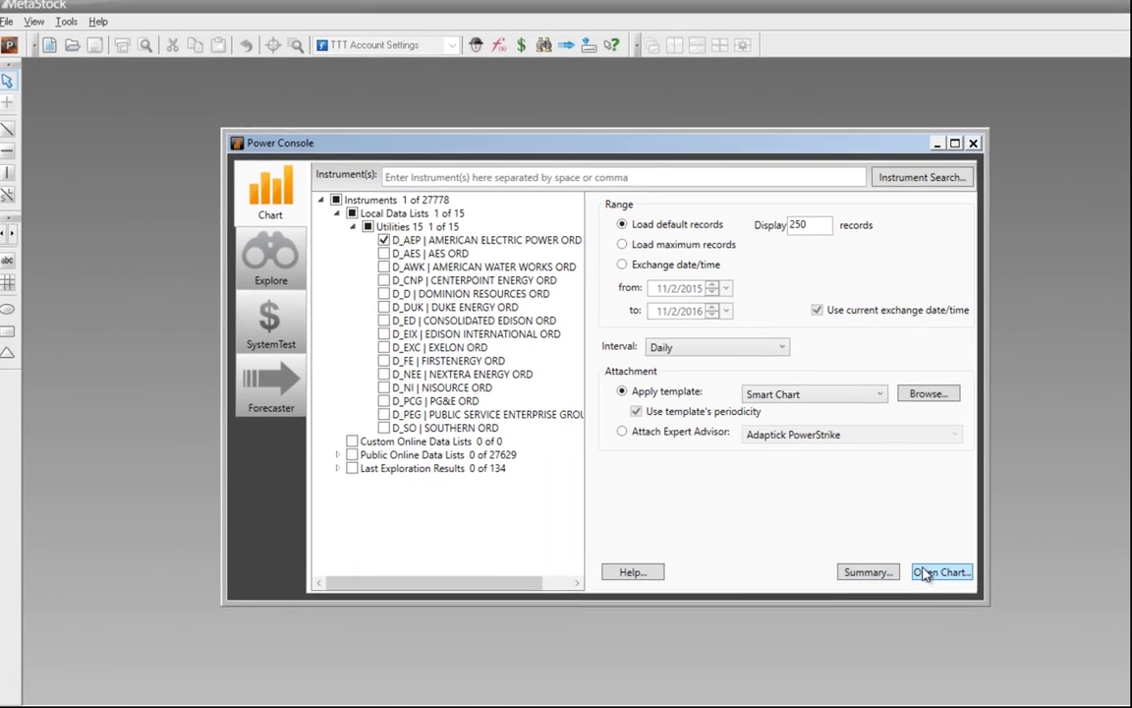
pyautogui.click(902, 559)
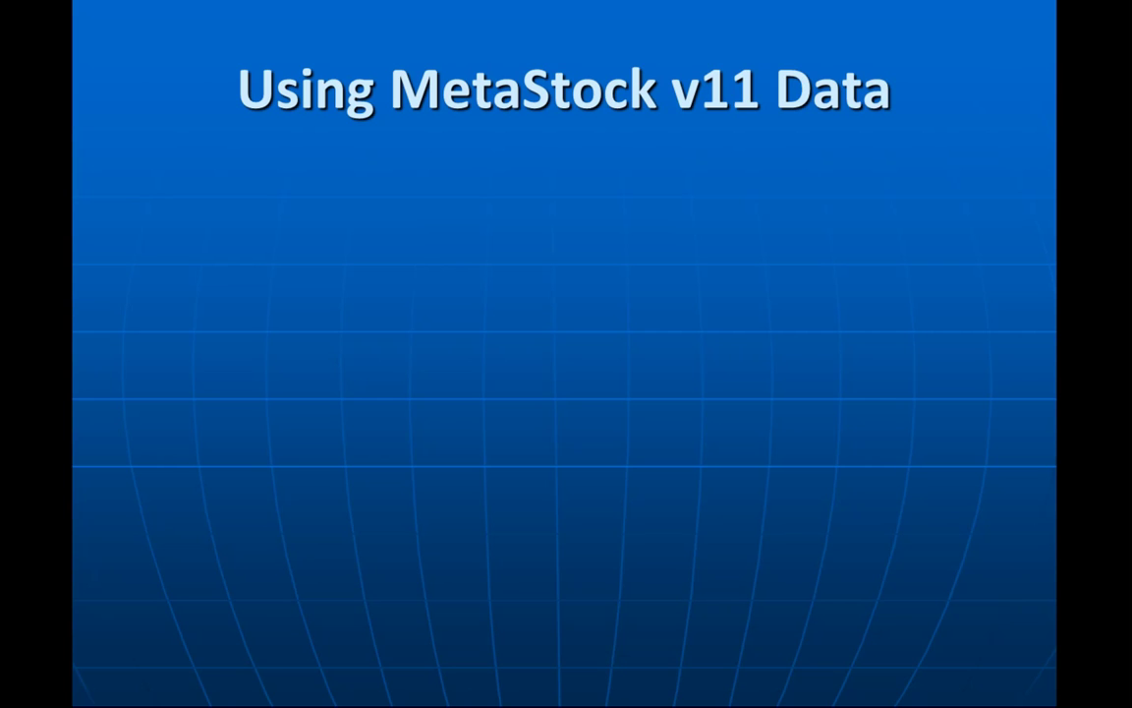
pyautogui.press('Right')
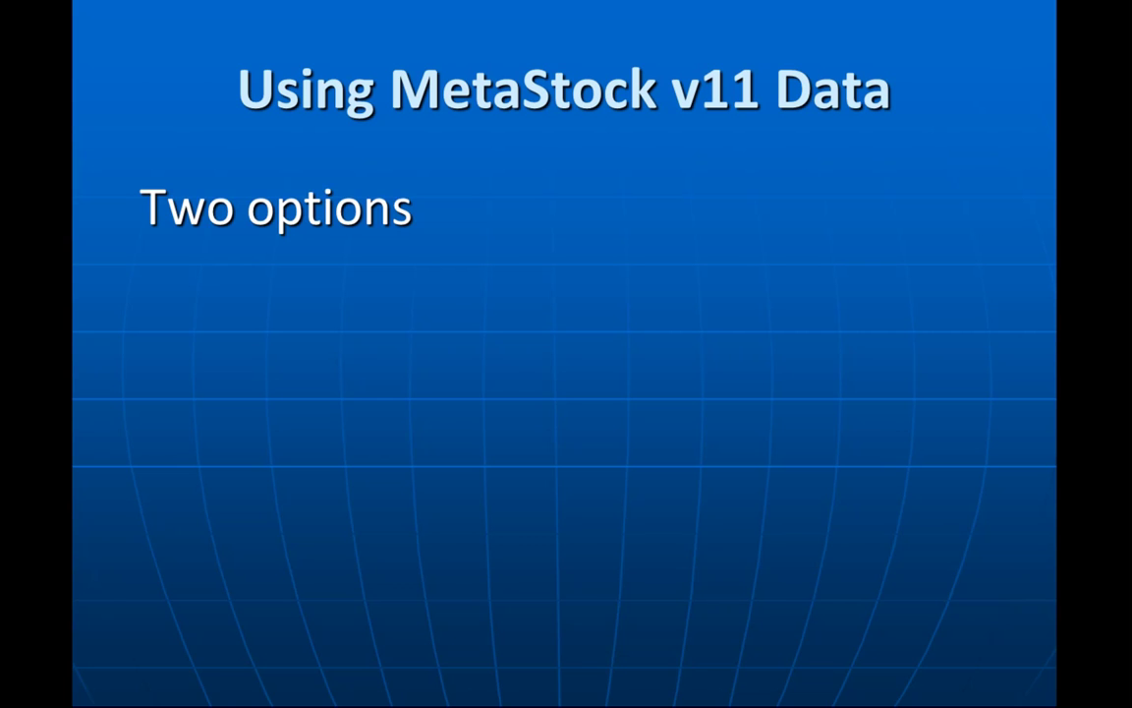
pyautogui.press('Right')
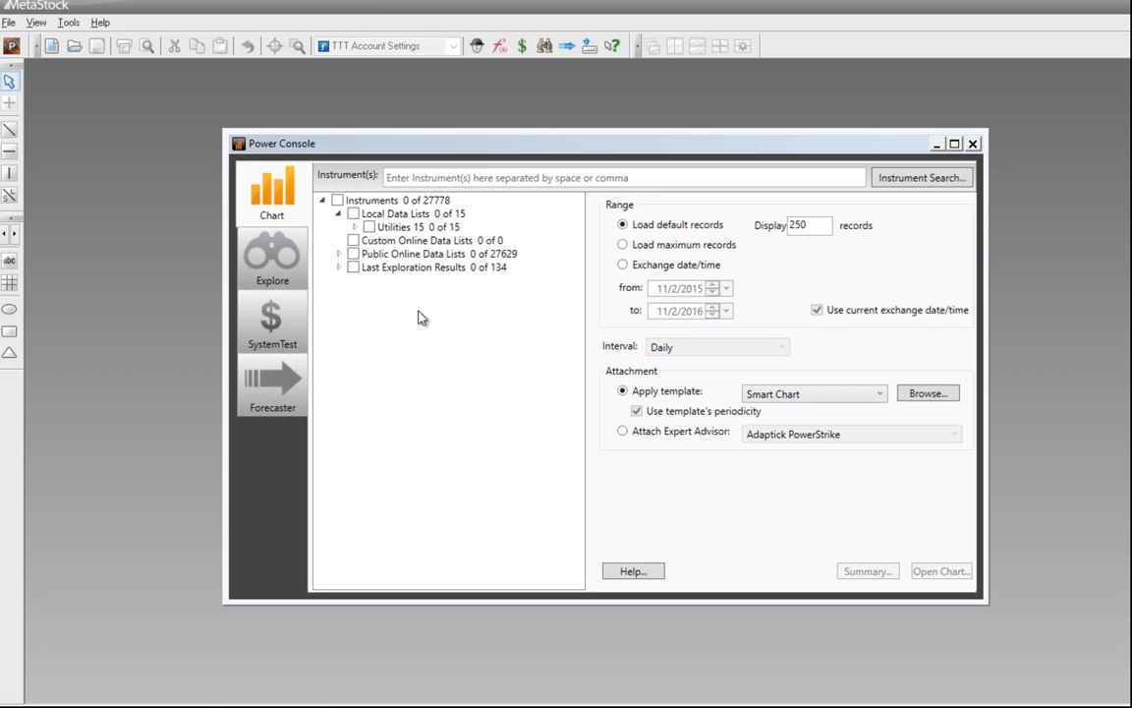
# Create and save a local data list named S&P 500-HA containing all instruments from the C:\MetaStock Data\S&P 500-HA folder.
pyautogui.click(384, 214)
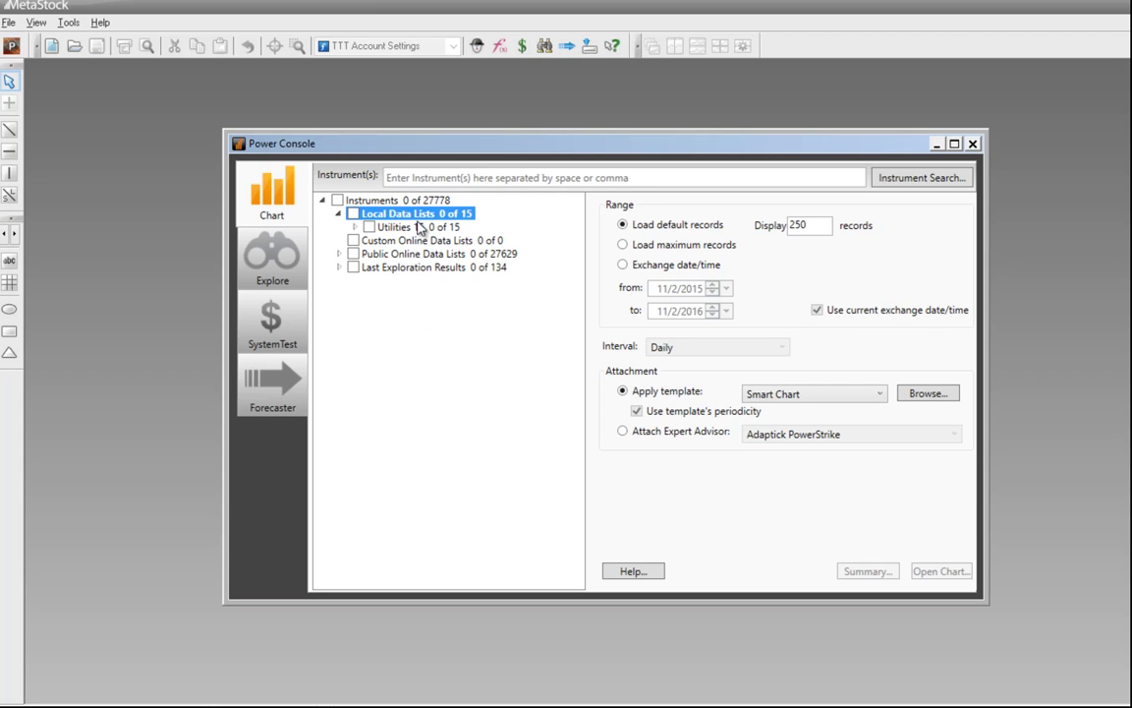
pyautogui.doubleClick(408, 216)
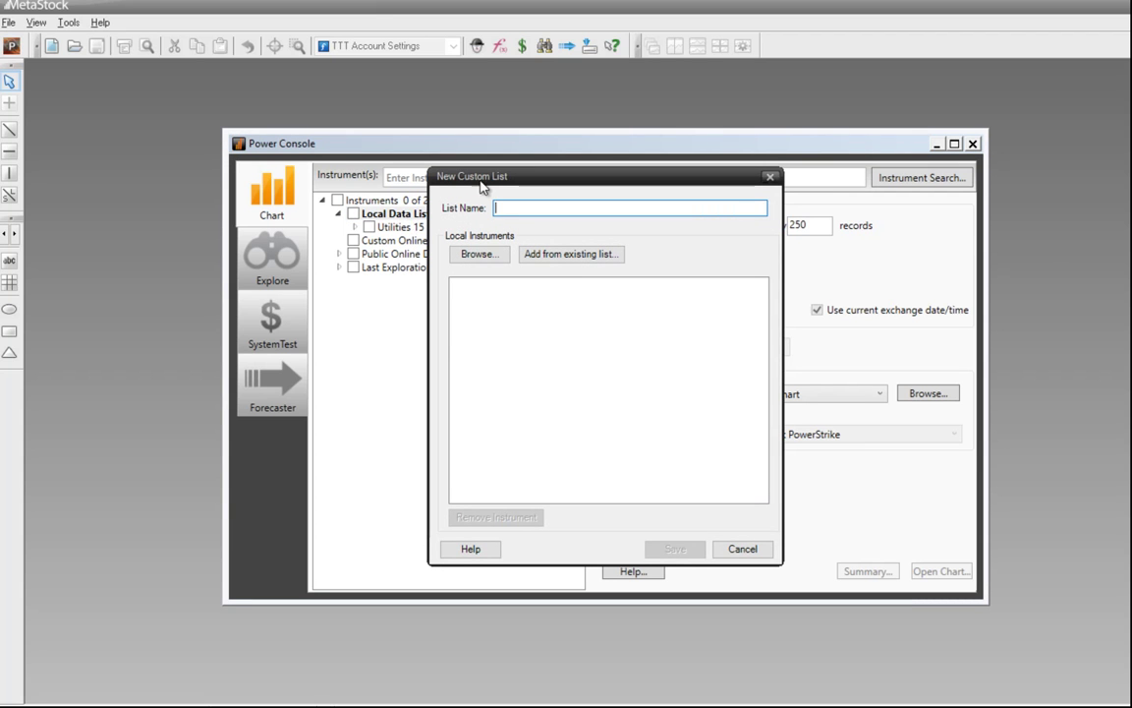
pyautogui.click(502, 255)
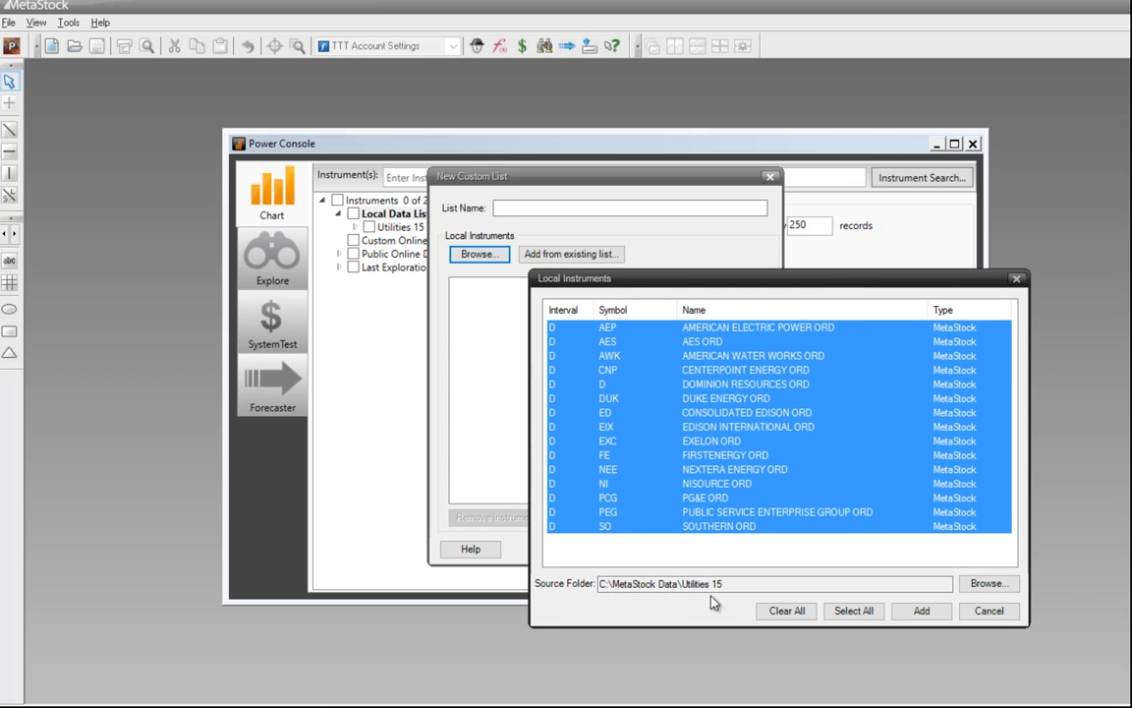
pyautogui.click(988, 585)
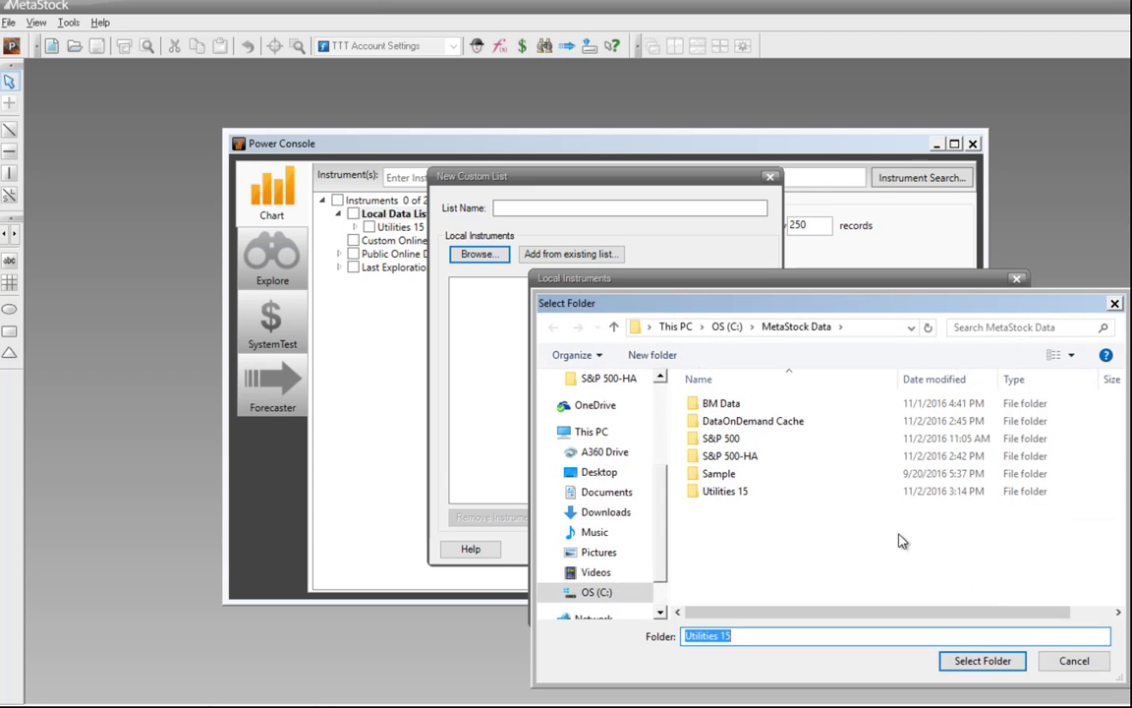
pyautogui.click(700, 458)
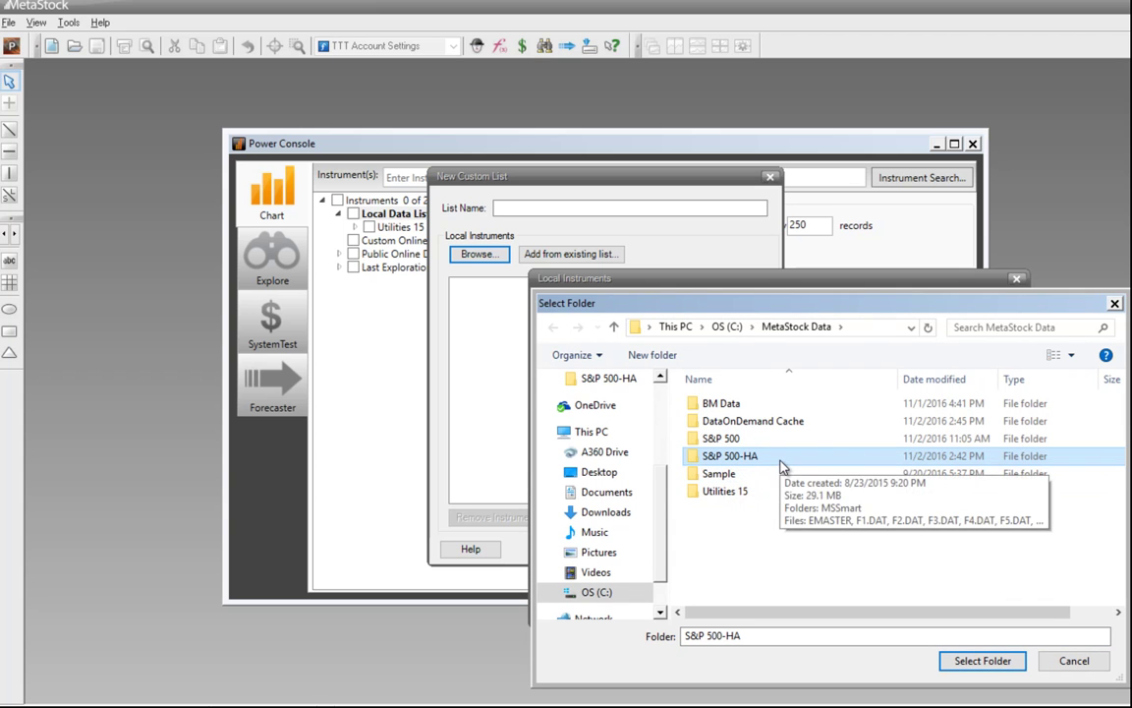
pyautogui.click(954, 661)
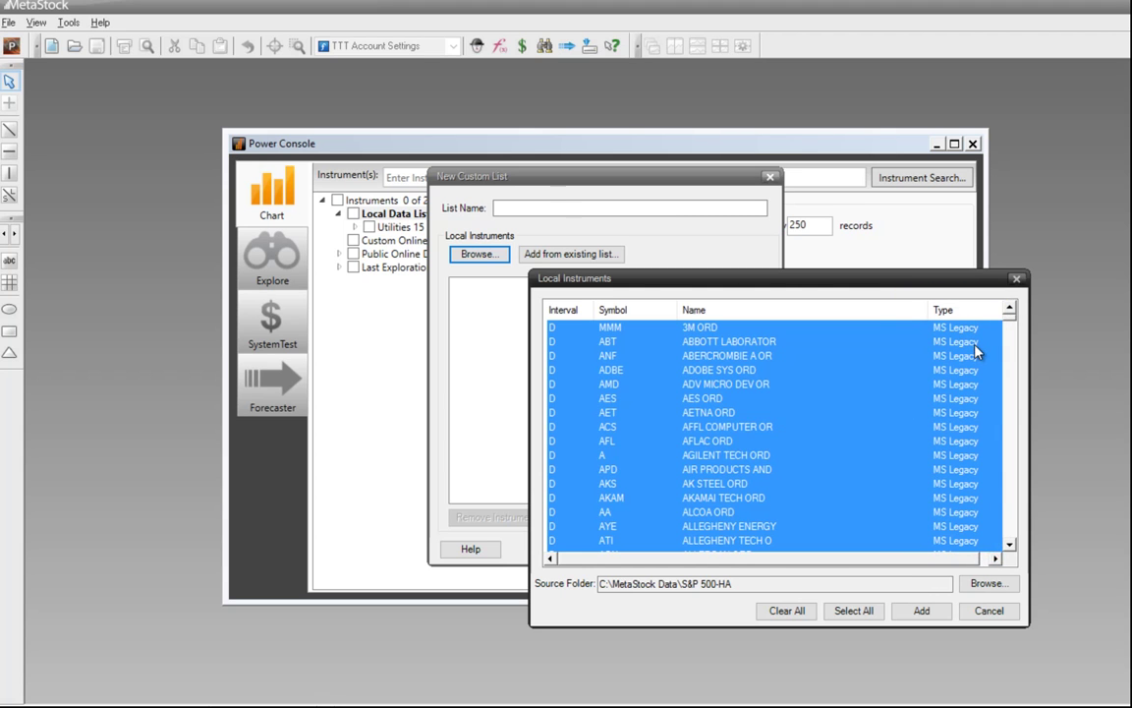
pyautogui.click(922, 610)
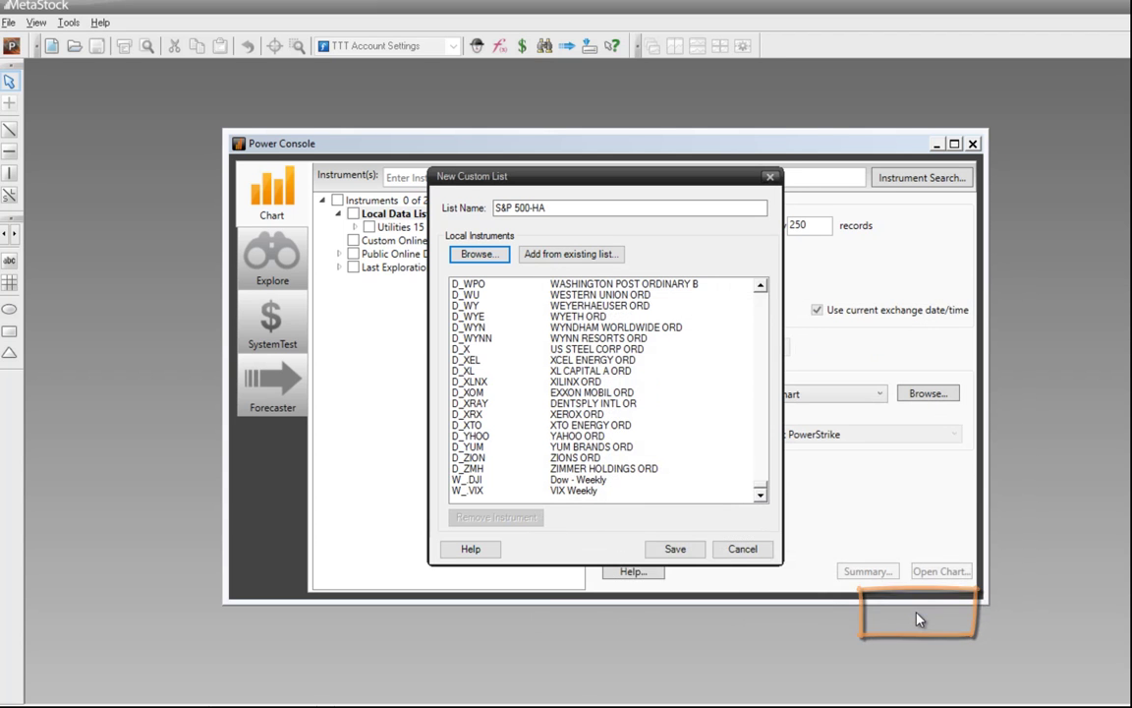
pyautogui.click(693, 552)
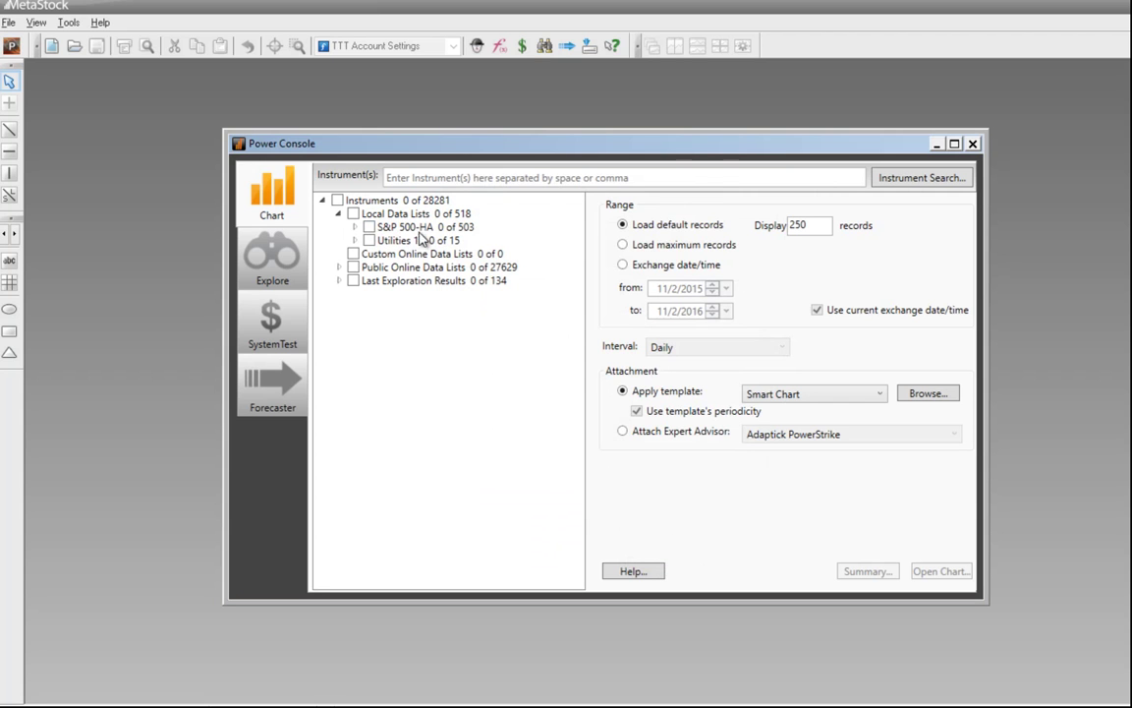
# Chart the Dow (D_.DJI) from the S&P 500-HA list with the Lms - Heikin-ashi Template and inspect its price bars up close.
pyautogui.click(354, 228)
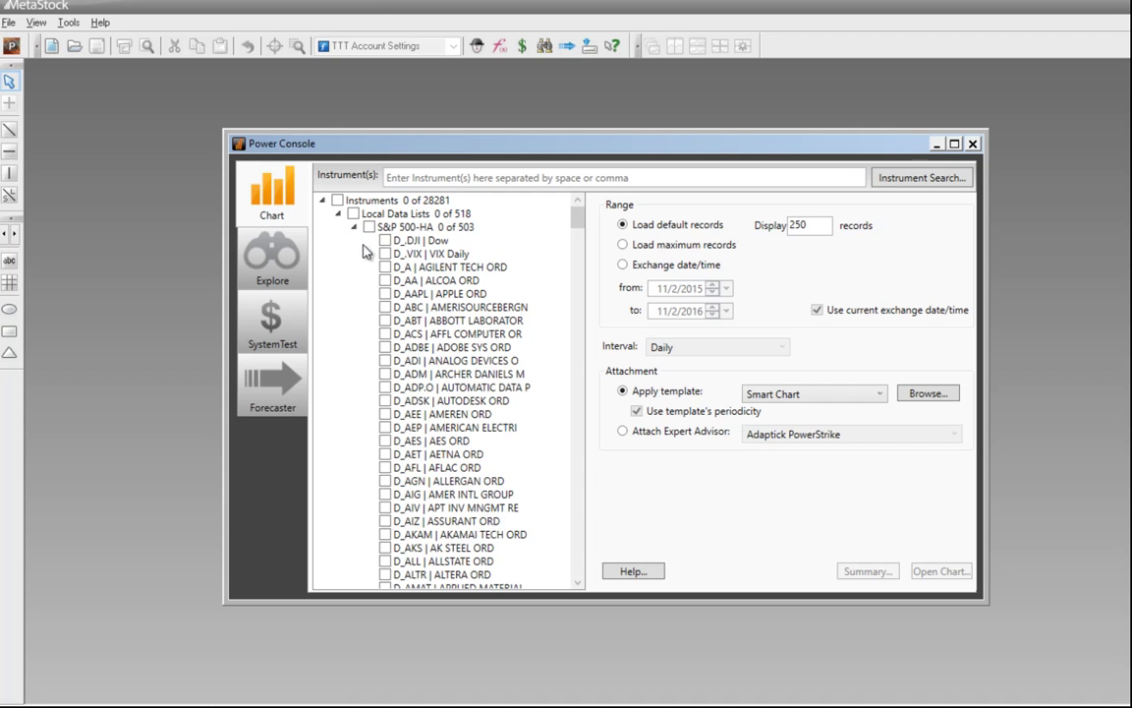
pyautogui.click(385, 242)
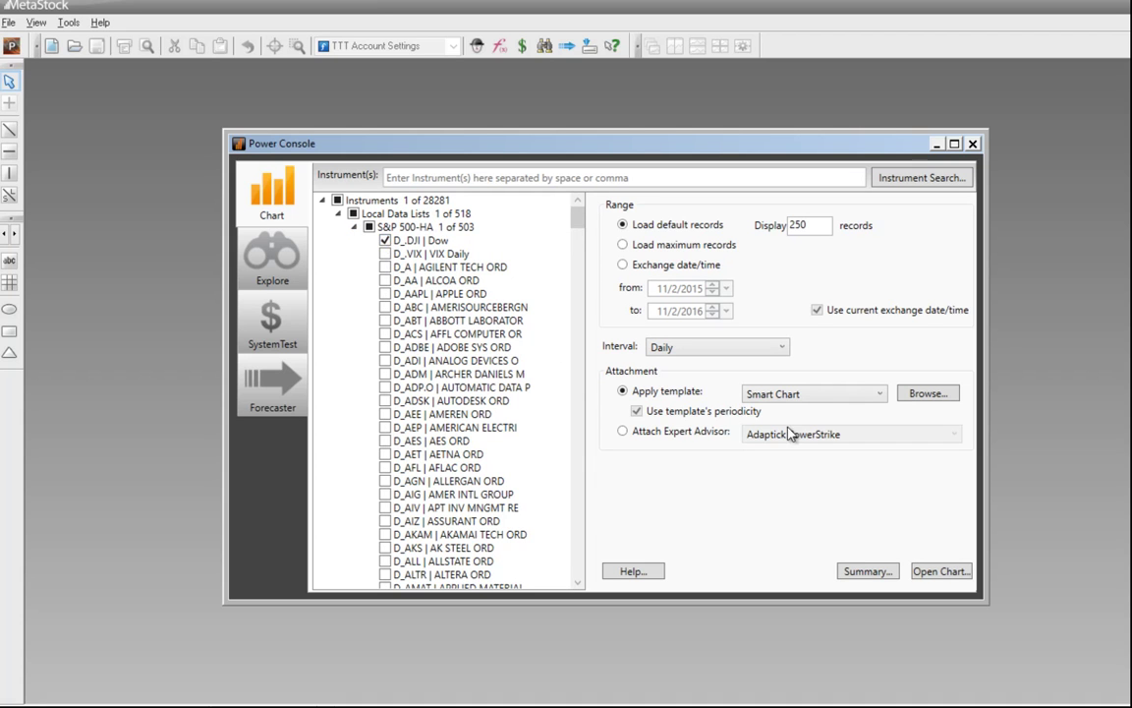
pyautogui.click(880, 394)
pyautogui.moveTo(882, 439); pyautogui.dragTo(881, 496)
pyautogui.click(878, 493)
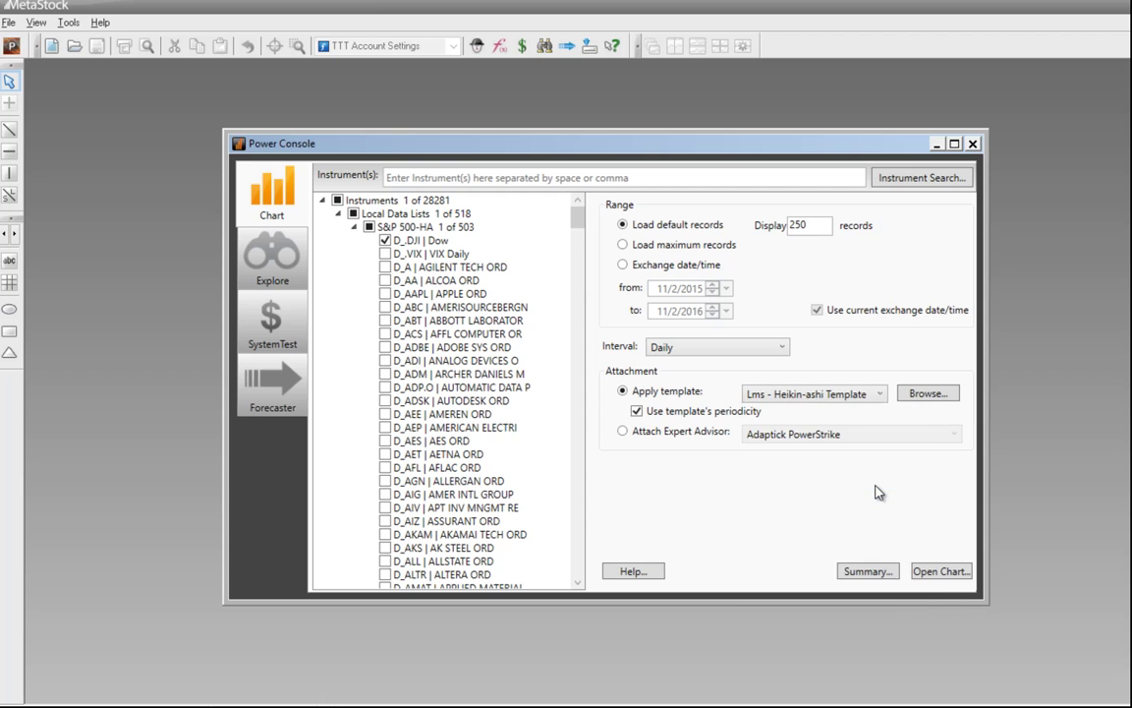
pyautogui.click(939, 571)
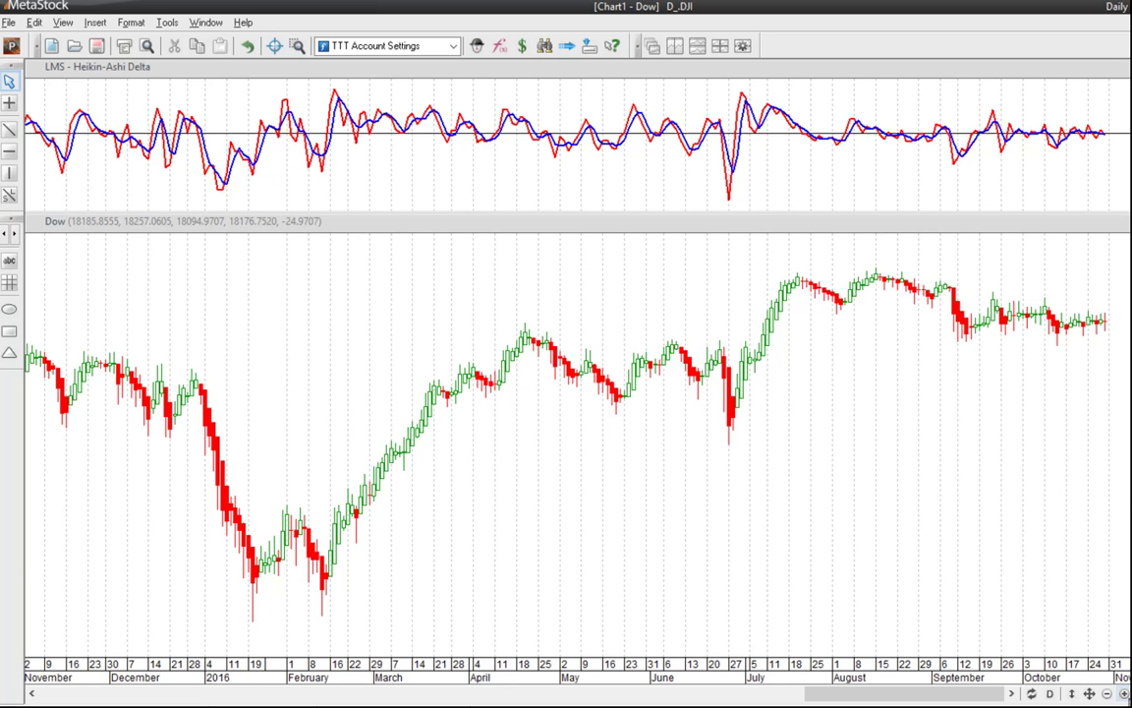
pyautogui.click(1125, 694)
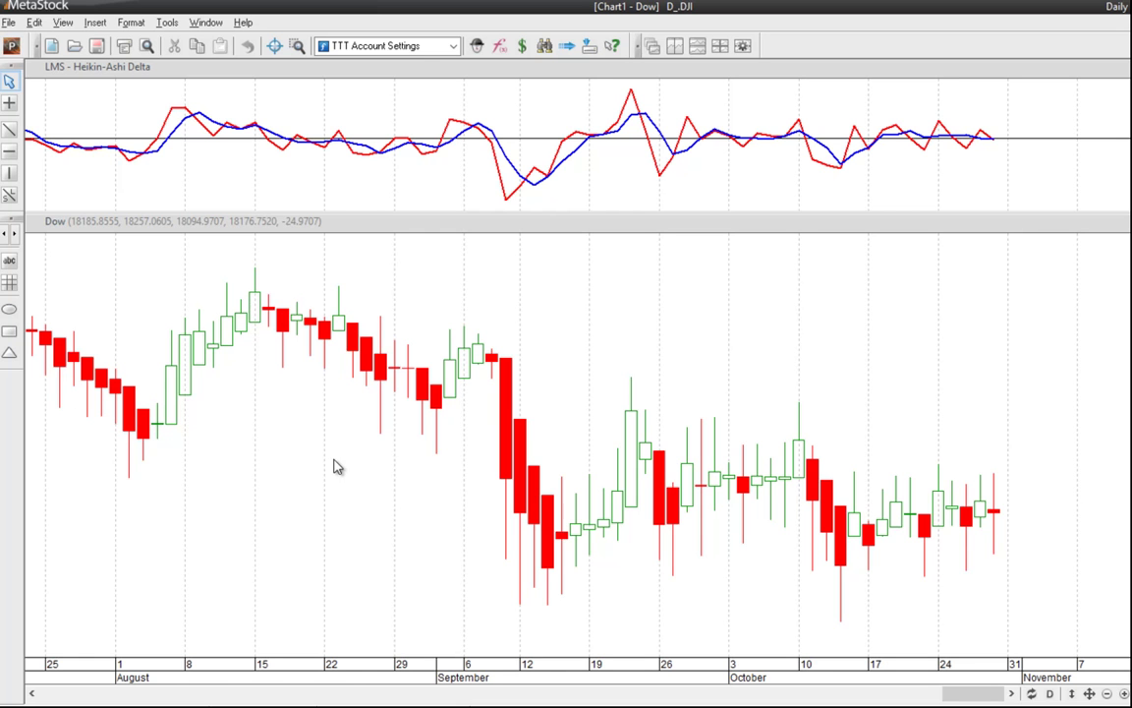
pyautogui.moveTo(946, 698); pyautogui.dragTo(893, 691)
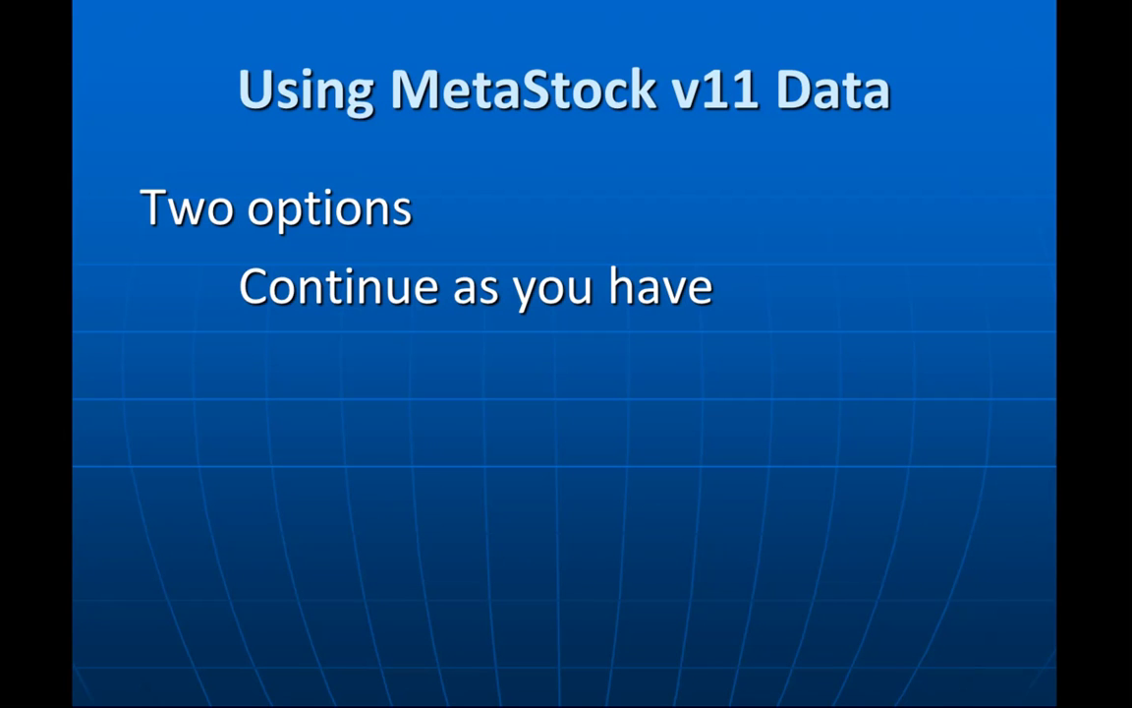
pyautogui.press('space')
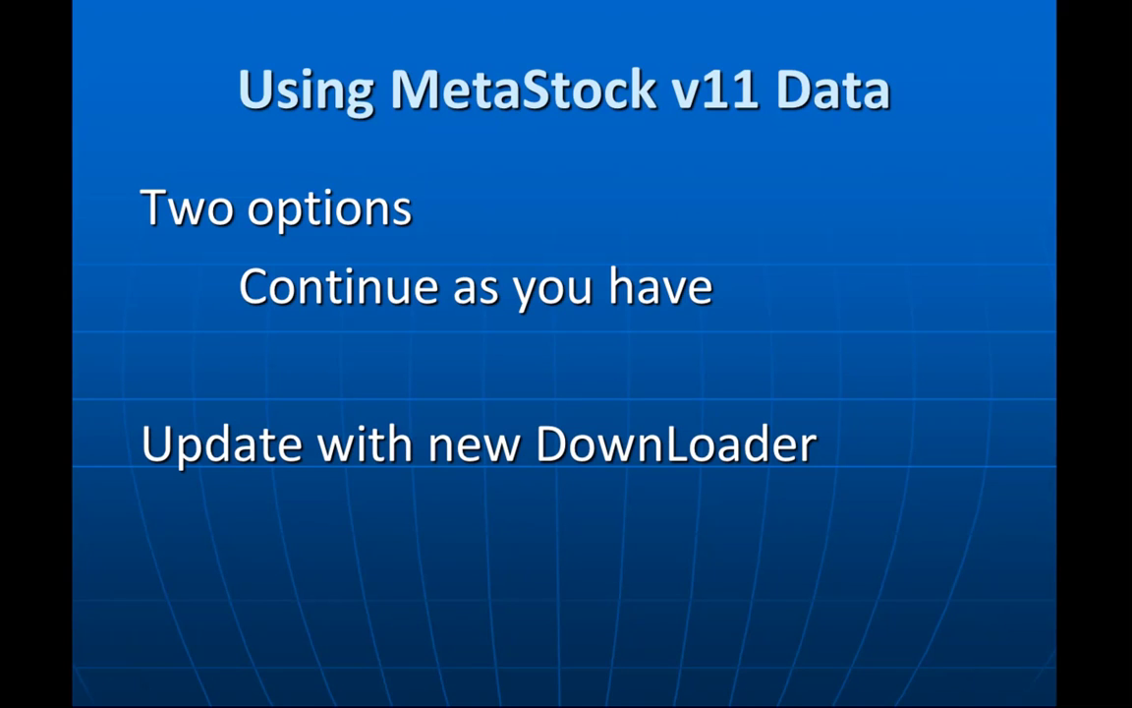
pyautogui.press('space')
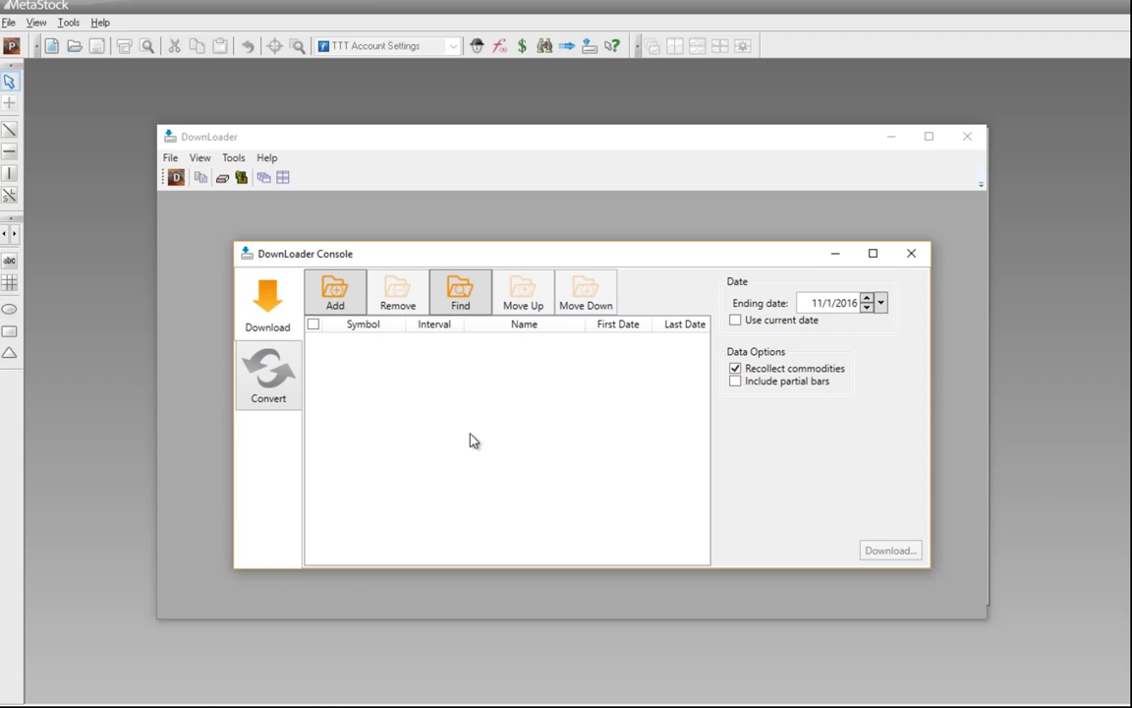
# Set the data conversion source to the Legacy folder C:\MetaStock Data\Dow 30 Stocks.
pyautogui.click(274, 393)
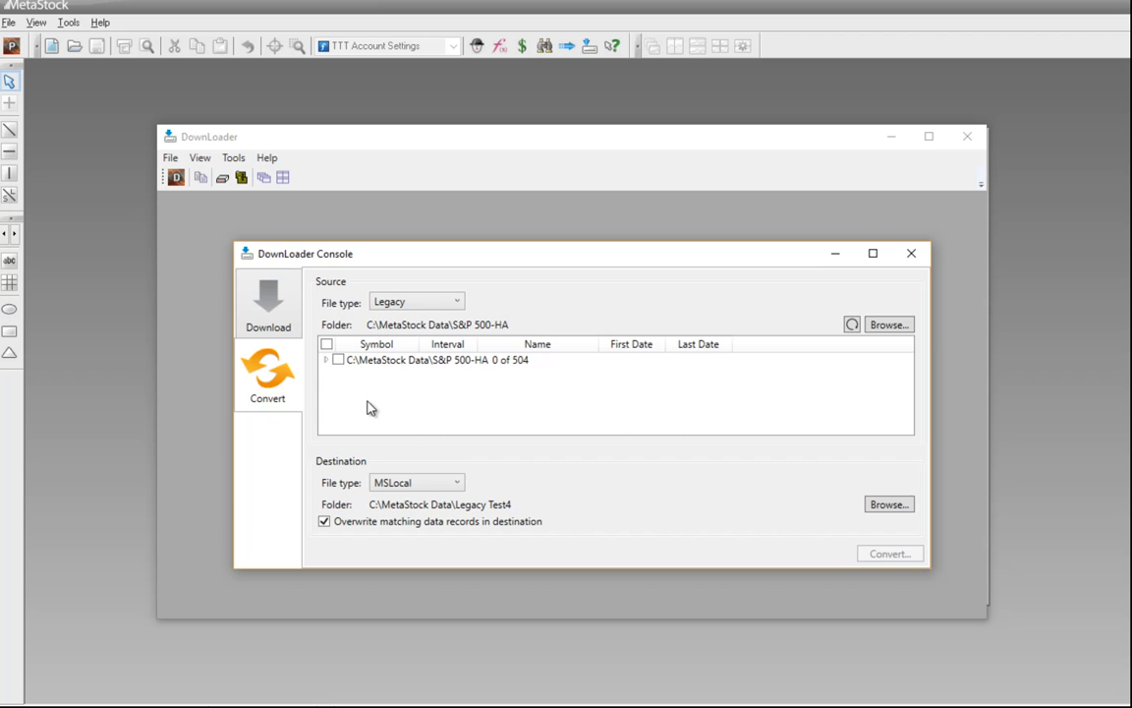
pyautogui.click(889, 325)
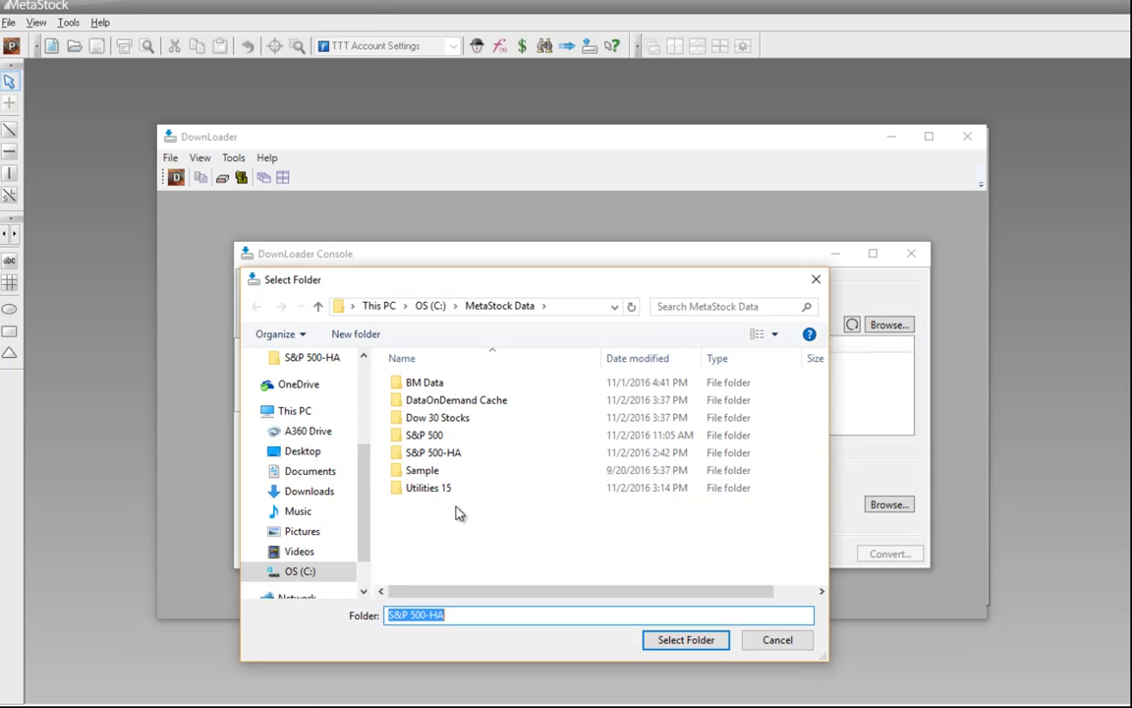
pyautogui.click(461, 418)
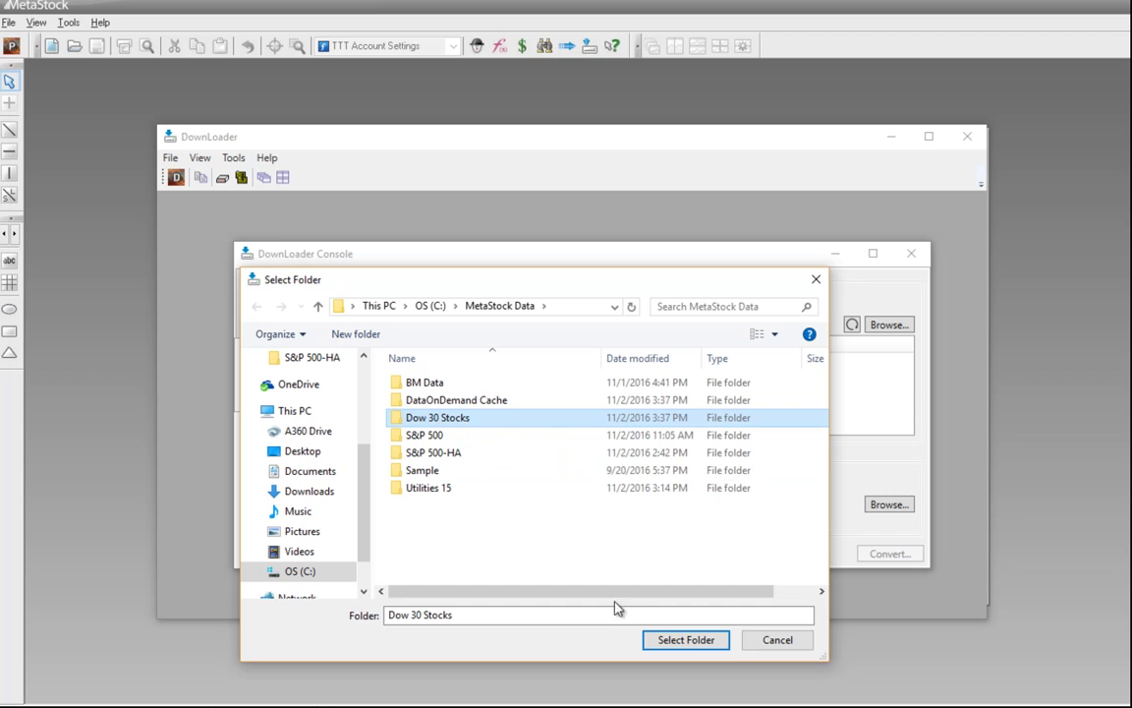
pyautogui.click(687, 640)
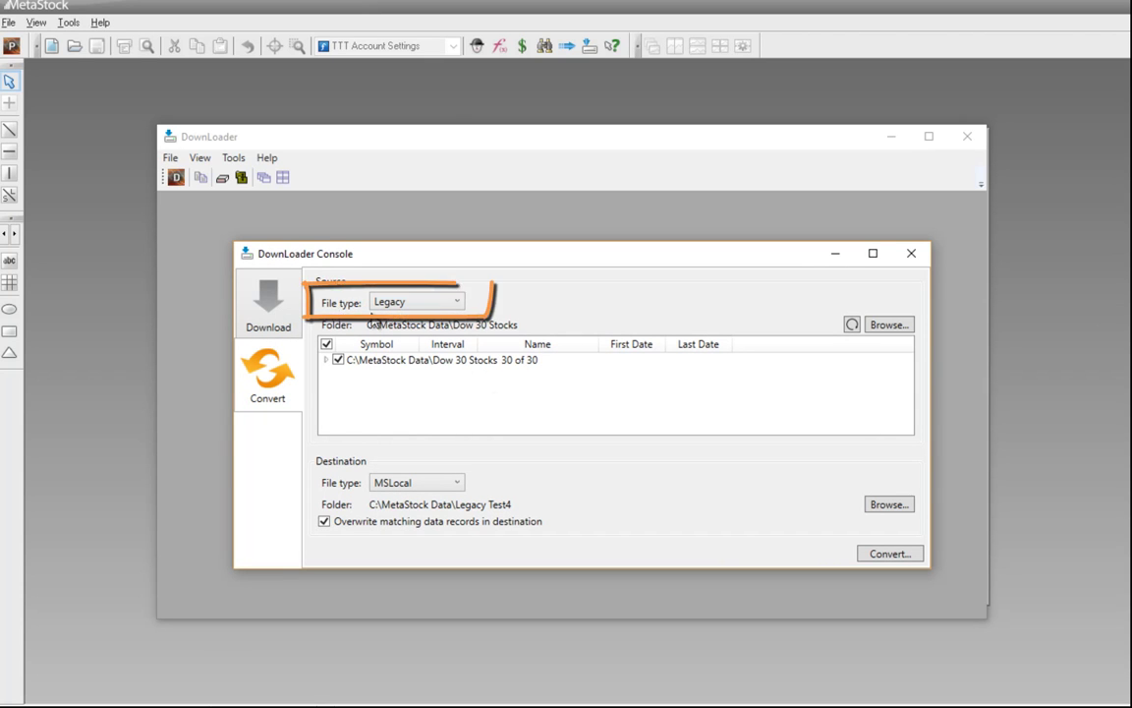
pyautogui.click(456, 303)
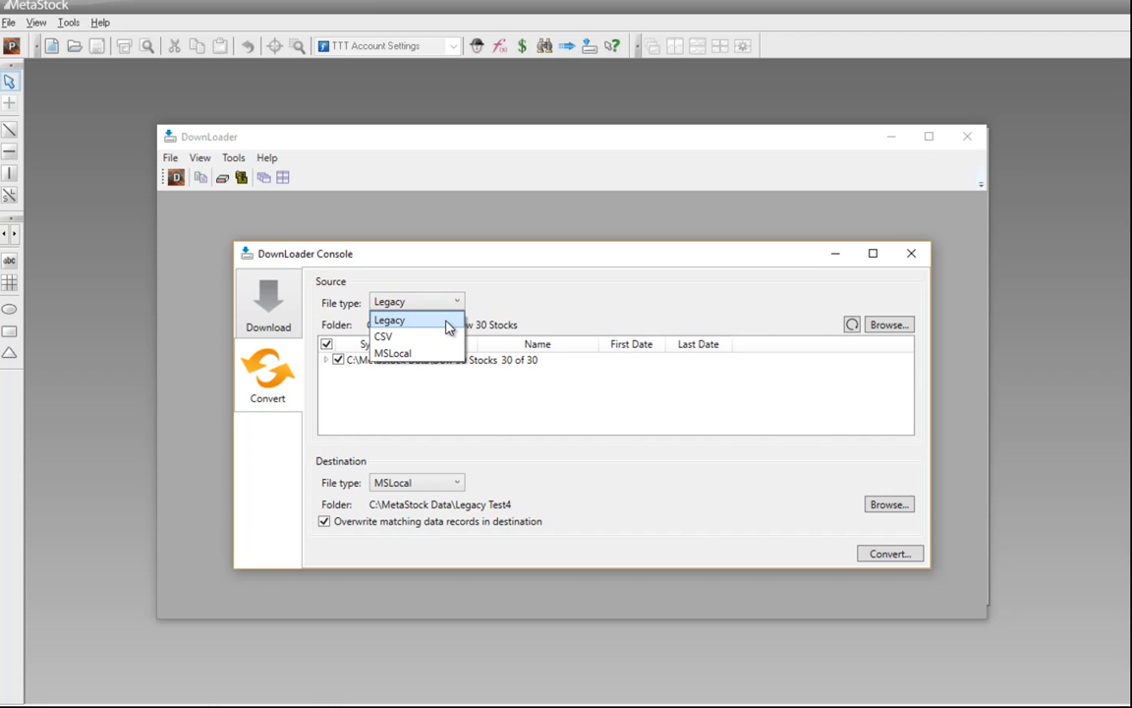
pyautogui.click(447, 323)
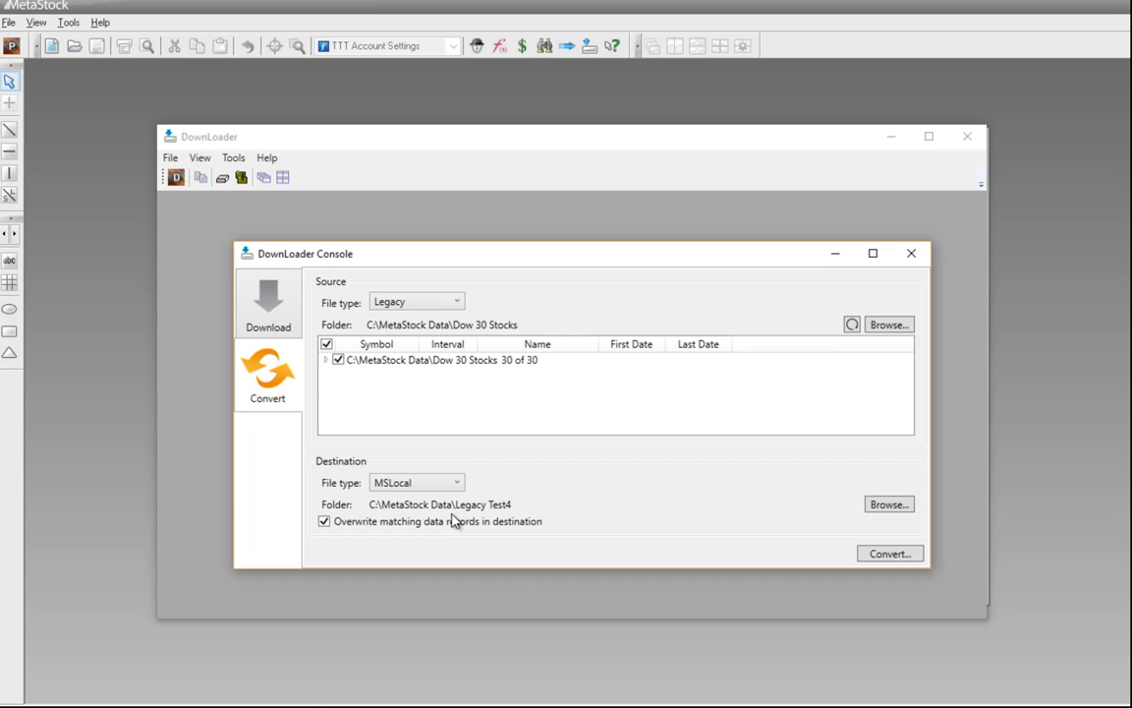
# Create a folder named Dow v 15 in C:\MetaStock Data and select it as the MSLocal conversion destination.
pyautogui.click(888, 504)
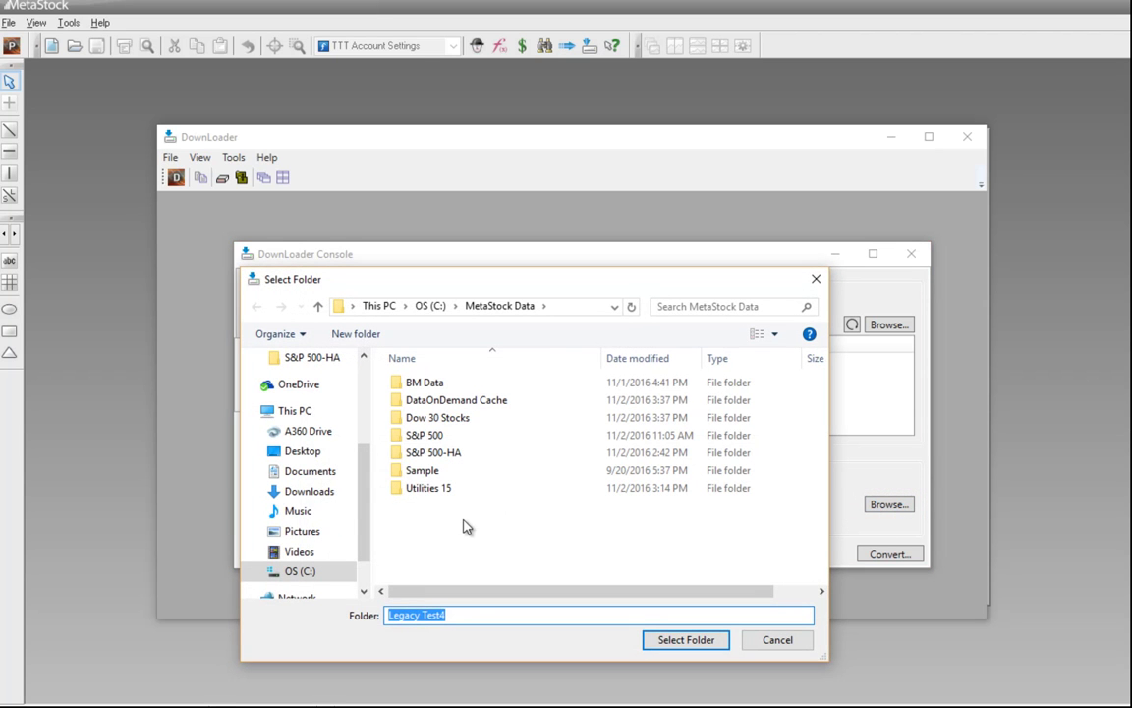
pyautogui.rightClick(463, 527)
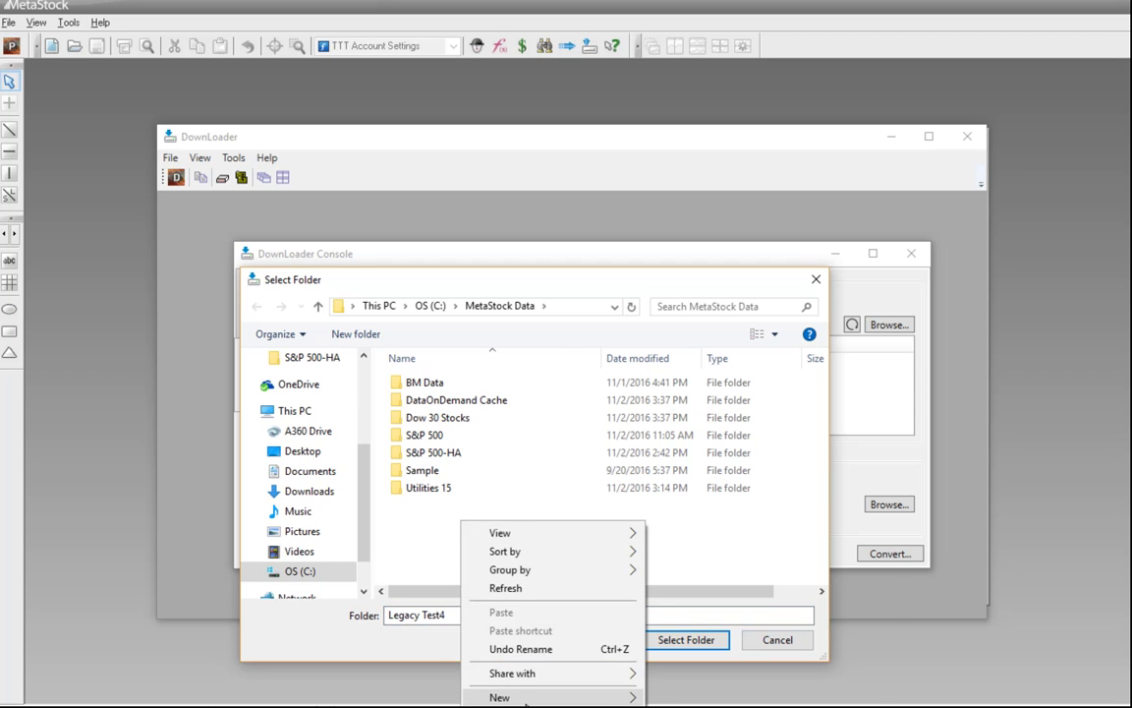
pyautogui.moveTo(512, 696)
pyautogui.click(718, 508)
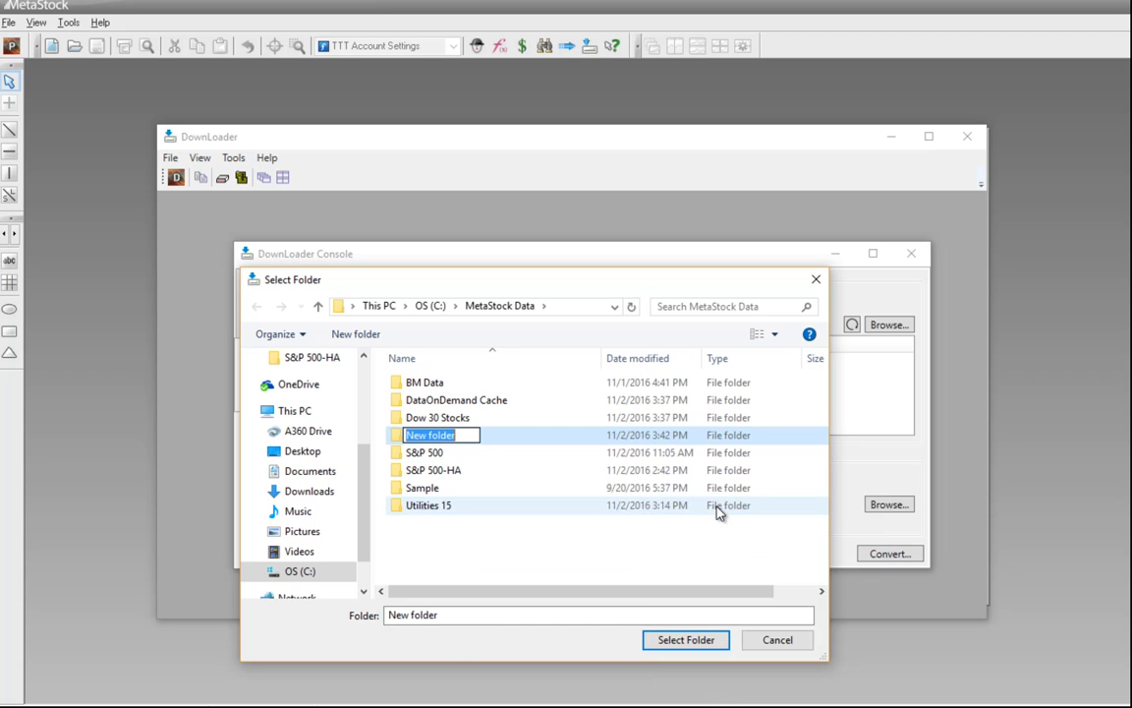
pyautogui.write('Dow')
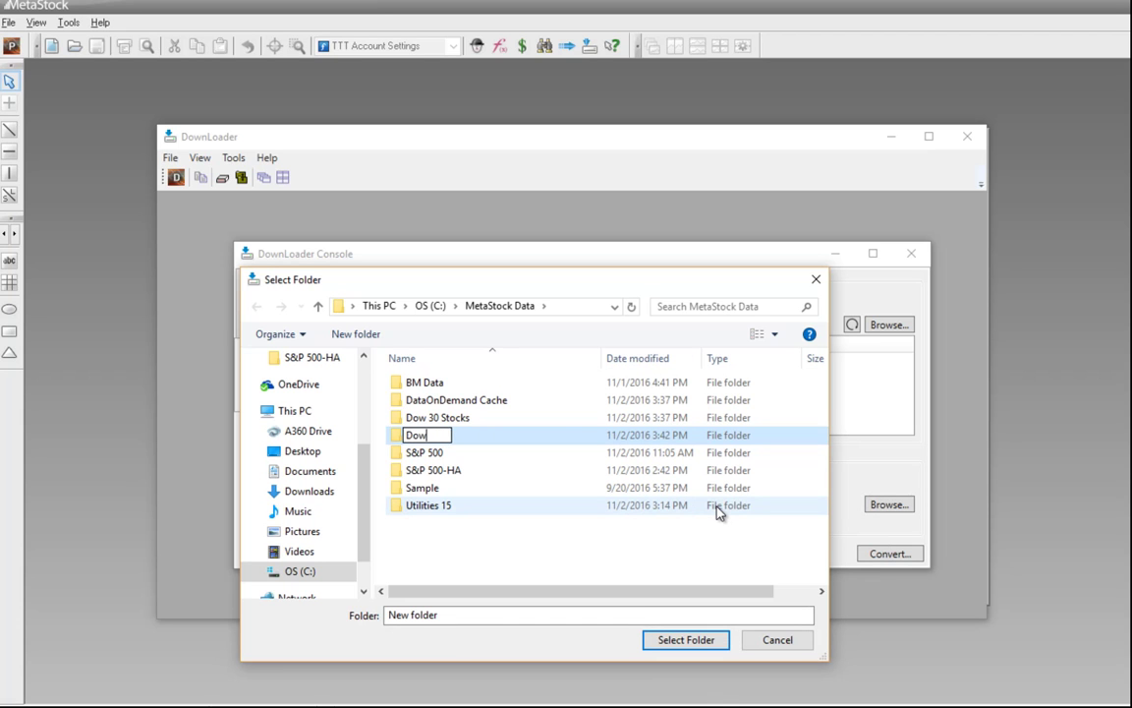
pyautogui.write(' J')
pyautogui.write(' 15')
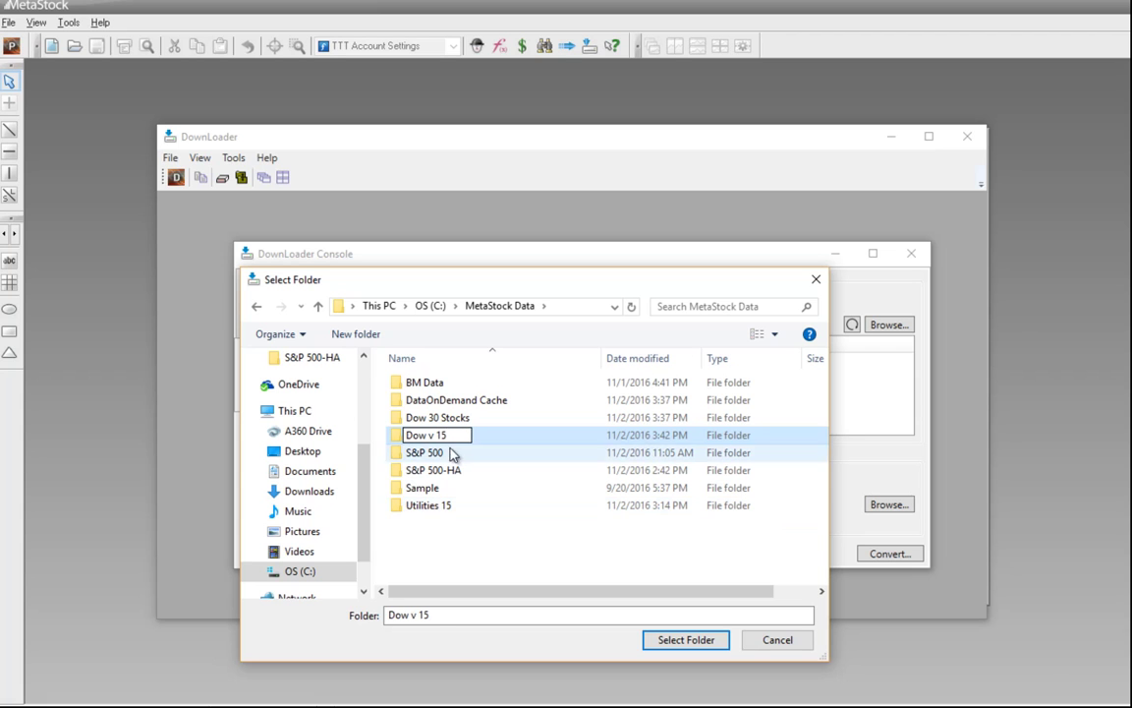
pyautogui.press('Return')
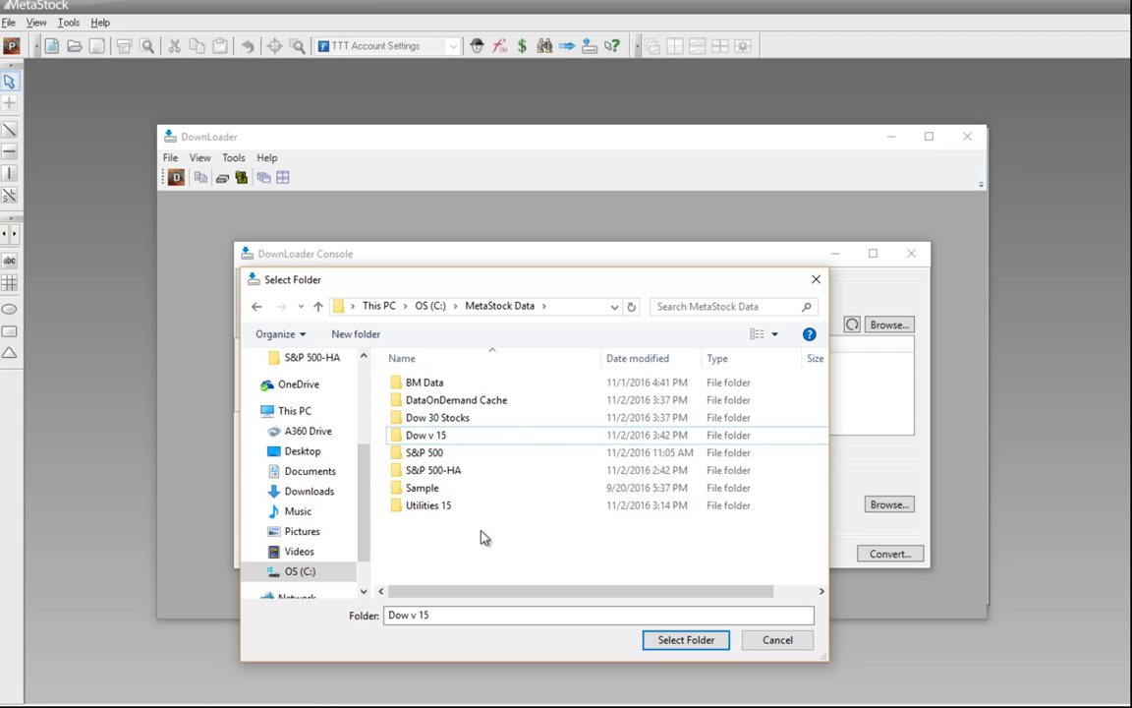
pyautogui.click(534, 445)
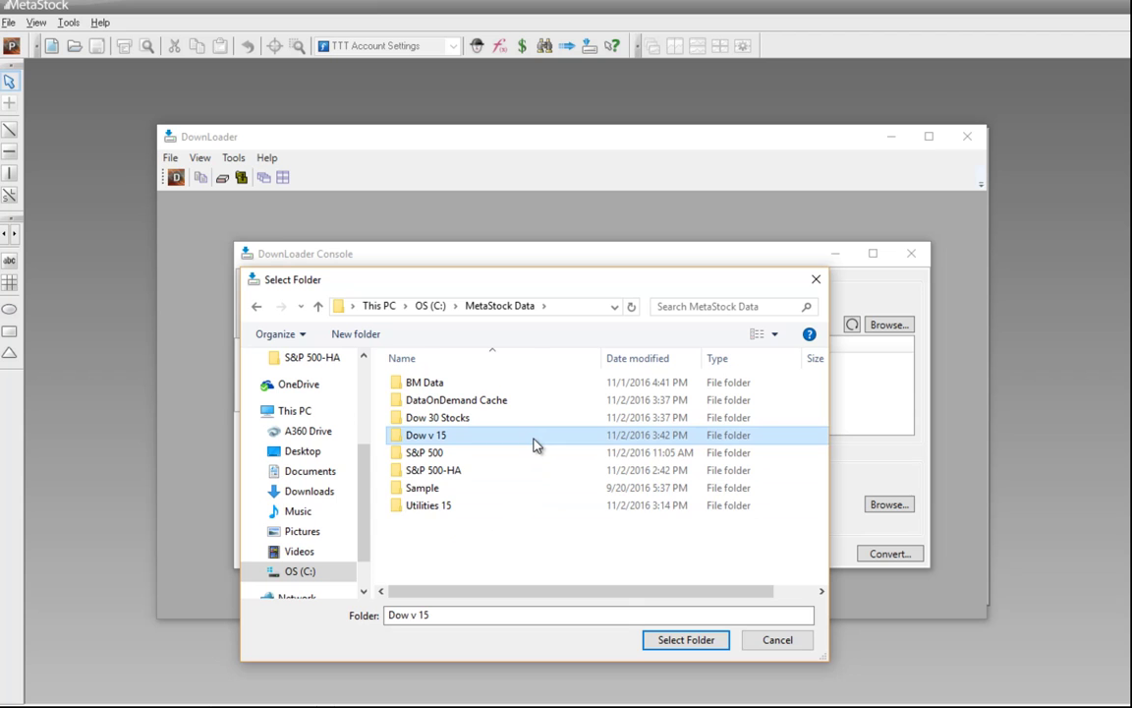
pyautogui.click(685, 640)
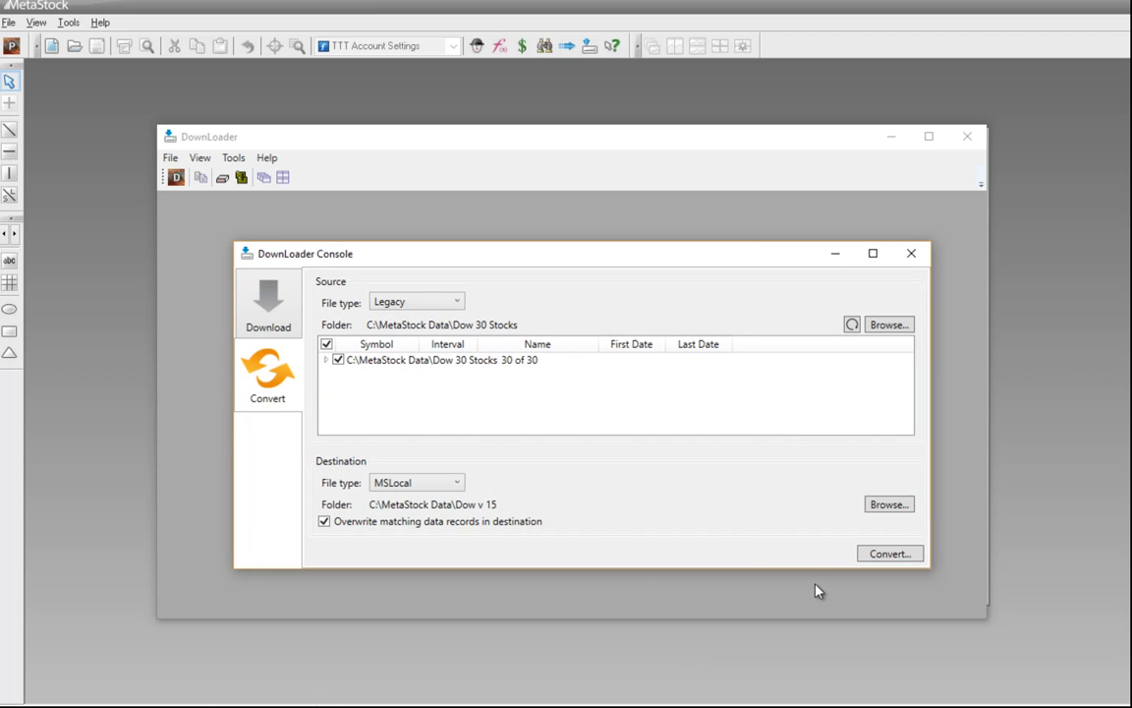
# Convert the Dow 30 Stocks data into the Dow v 15 folder and close the conversion report and DownLoader Console.
pyautogui.click(879, 557)
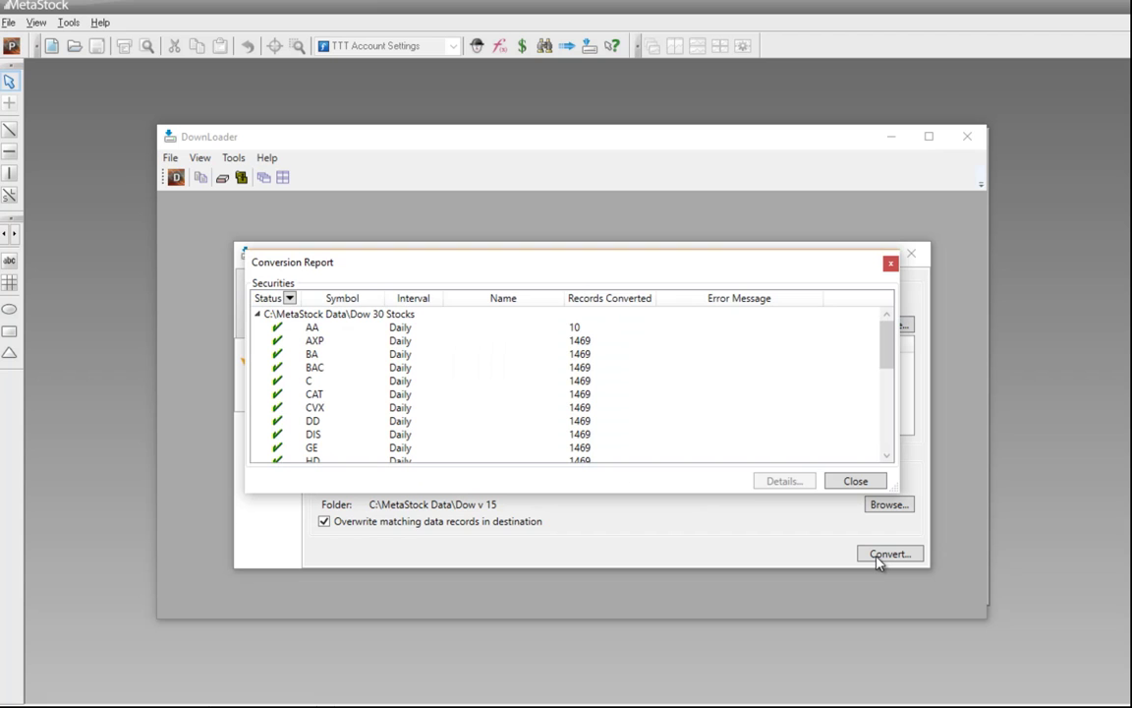
pyautogui.click(854, 483)
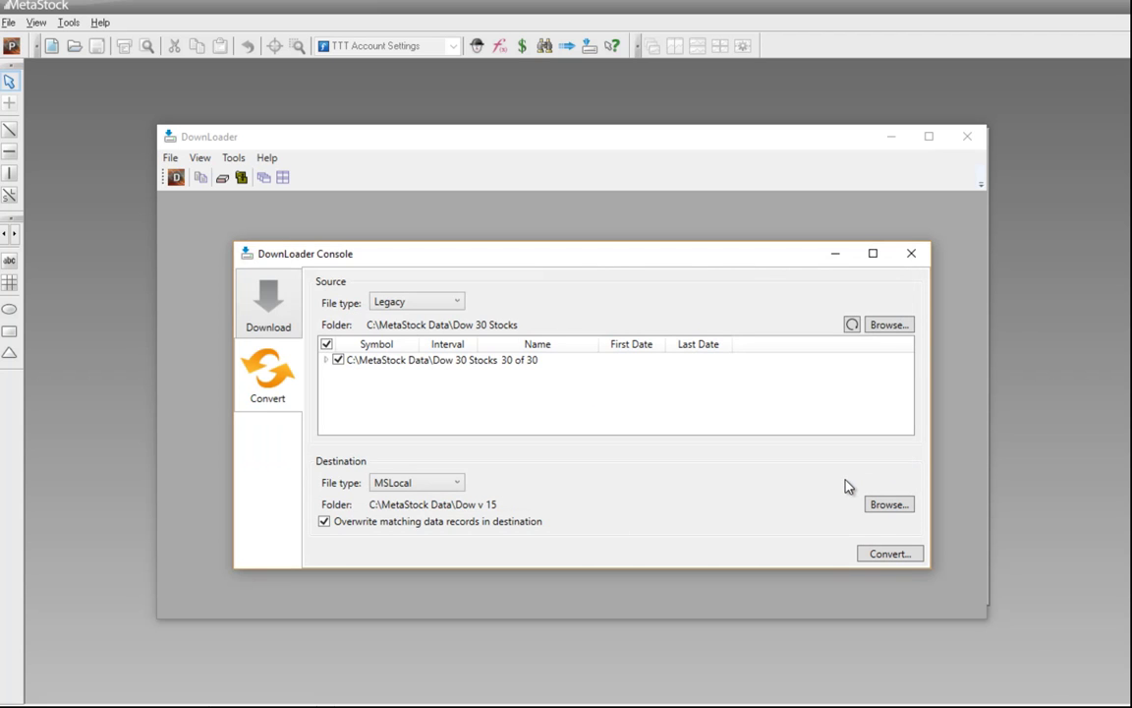
pyautogui.click(912, 255)
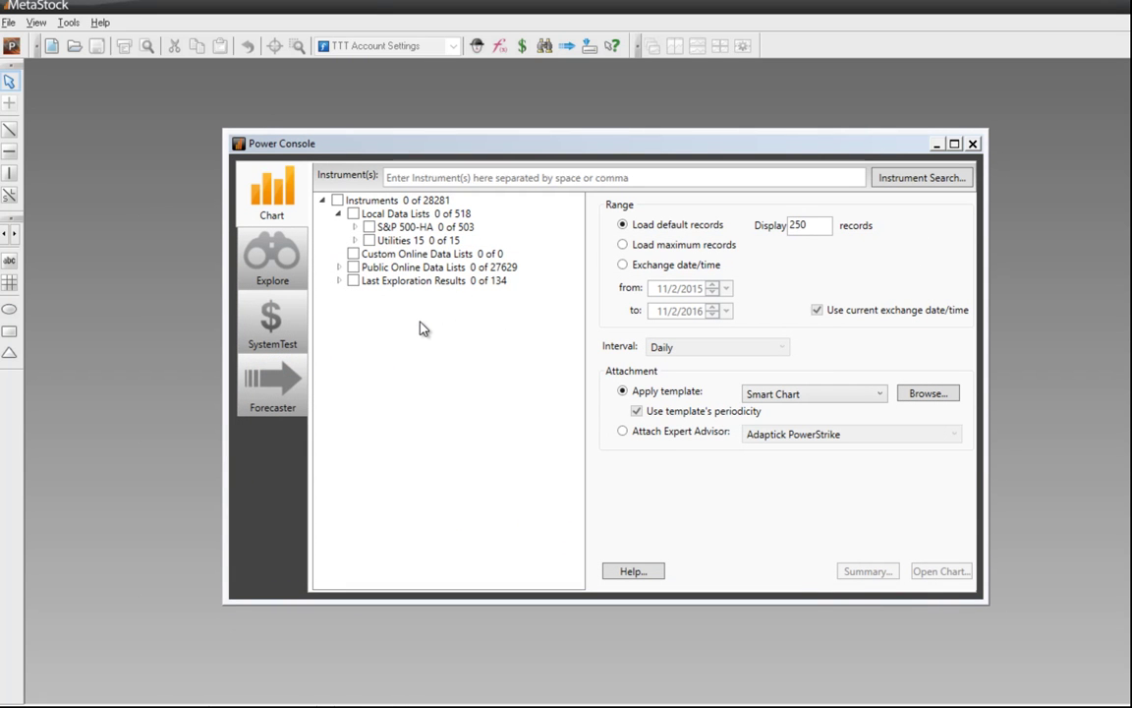
# Create and save a local data list named Dow v 15 with all instruments from C:\MetaStock Data\Dow v 15, and expand it.
pyautogui.click(401, 216)
pyautogui.doubleClick(401, 218)
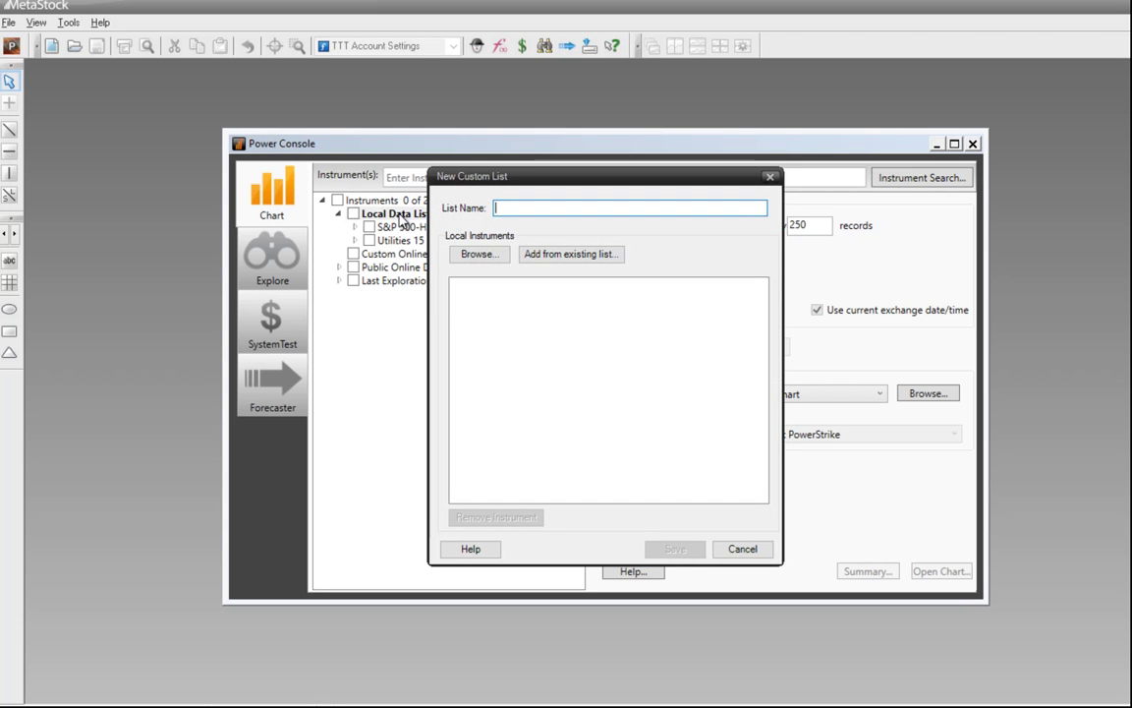
pyautogui.click(481, 254)
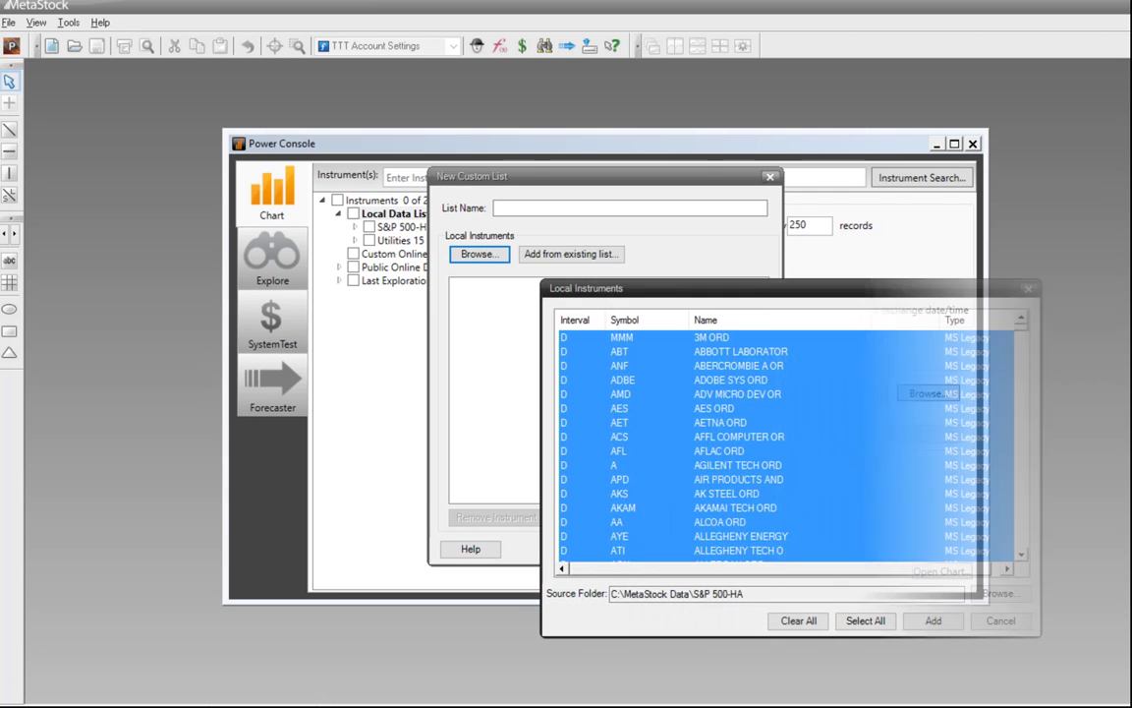
pyautogui.click(1000, 593)
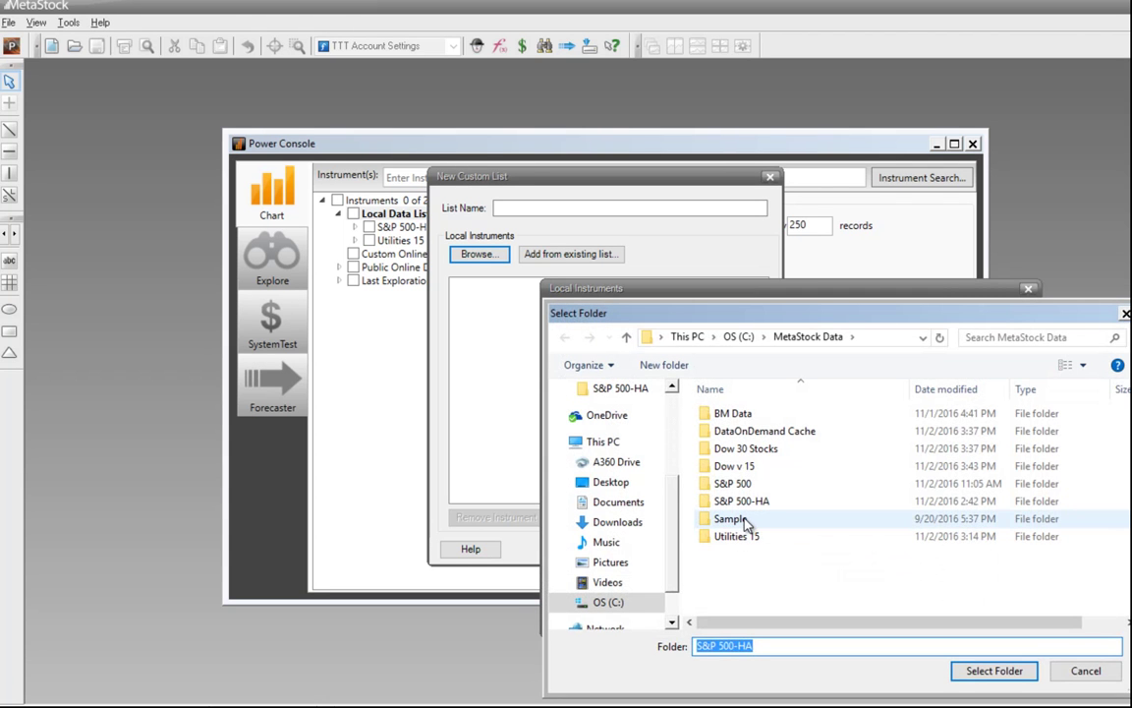
pyautogui.click(763, 468)
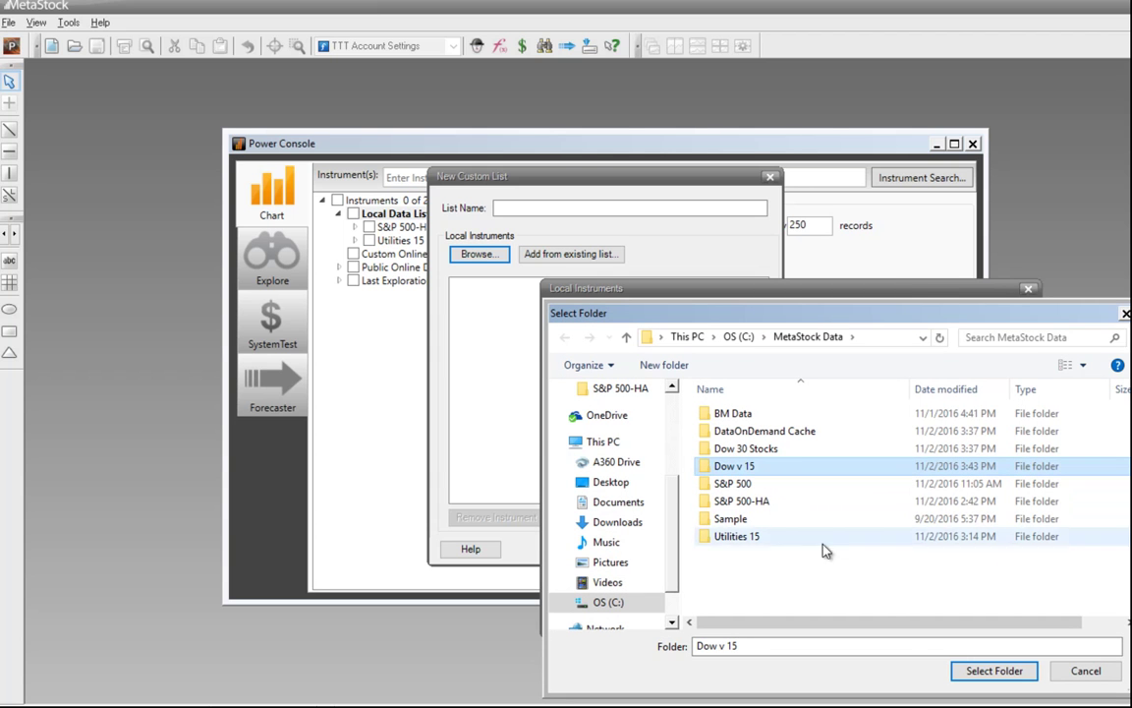
pyautogui.click(981, 676)
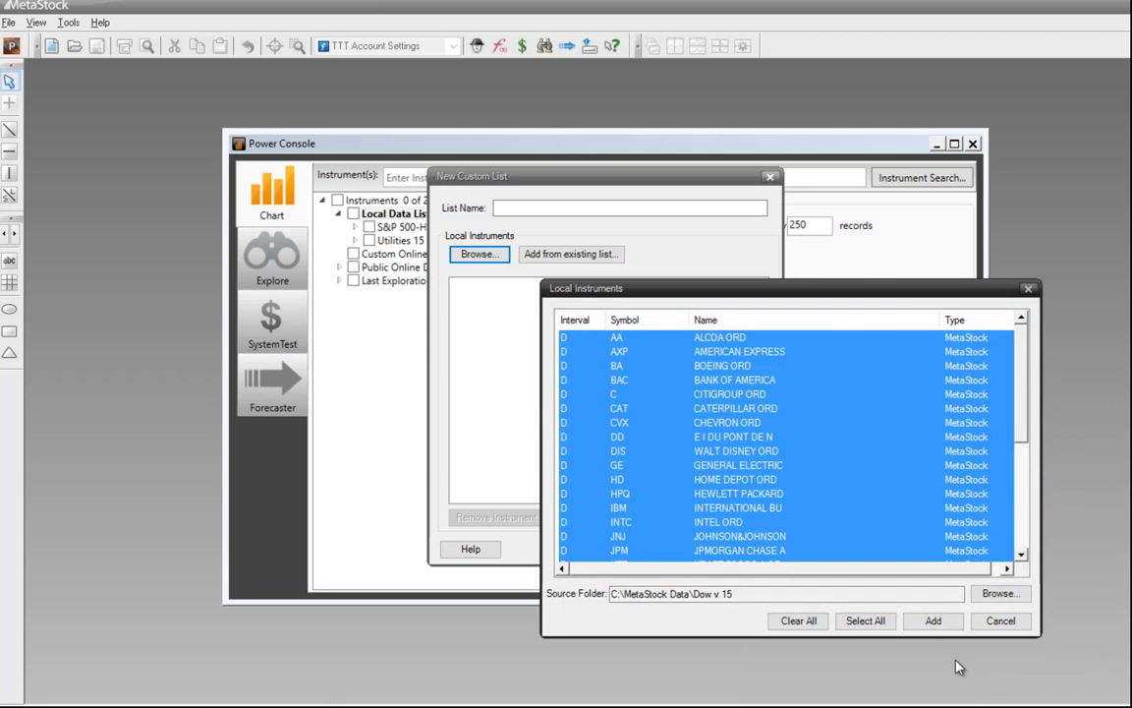
pyautogui.click(931, 623)
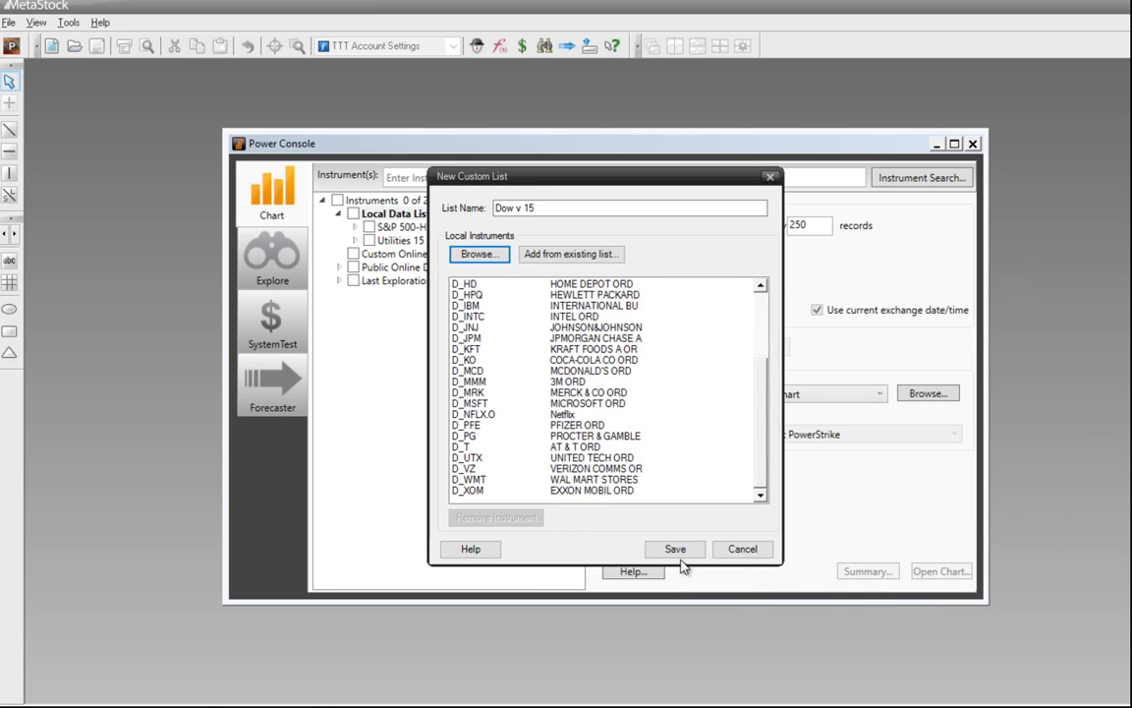
pyautogui.click(680, 550)
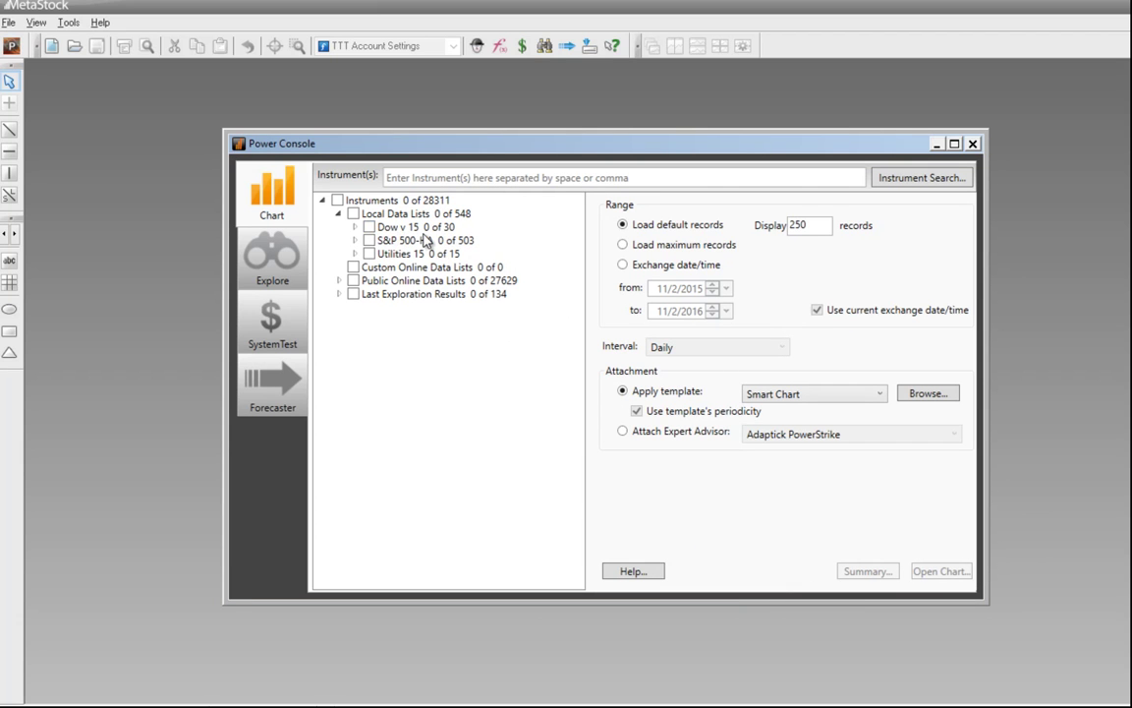
pyautogui.click(354, 228)
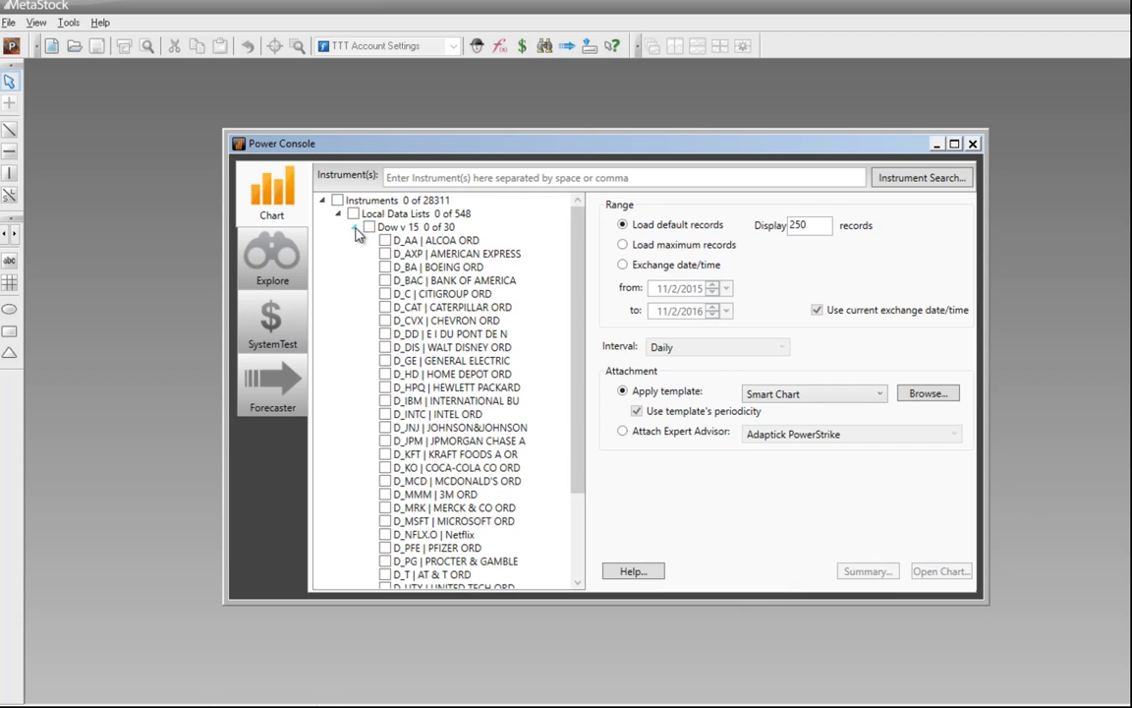